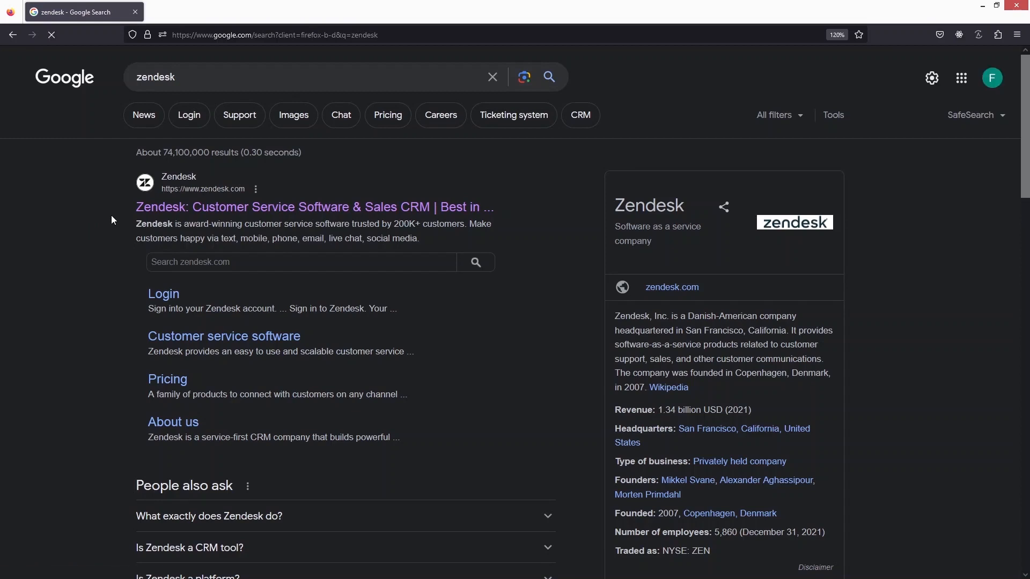
Step: Open 'Zendesk: Customer Service Software & Sales CRM' from the Google results for 'zendesk'
click(174, 214)
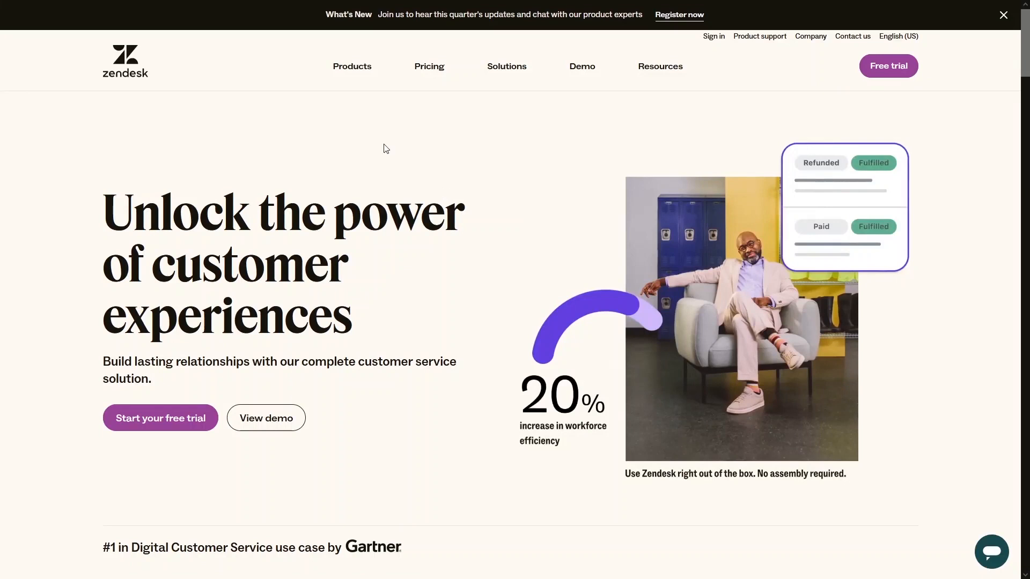
Step: Browse the Products, Pricing, Solutions and Resources menus, then start the Zendesk free trial
mouse_move(353, 77)
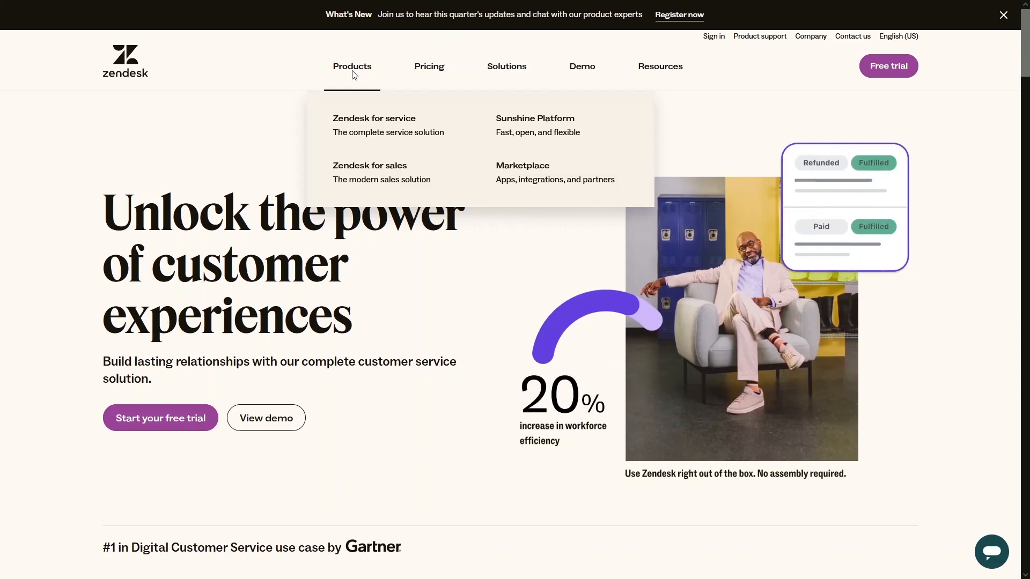
mouse_move(437, 71)
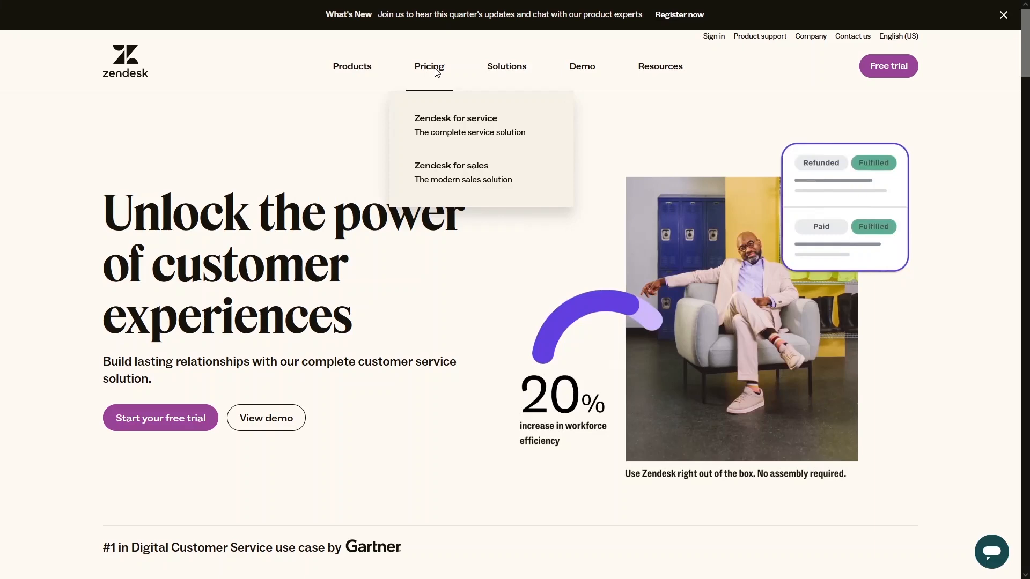
mouse_move(530, 68)
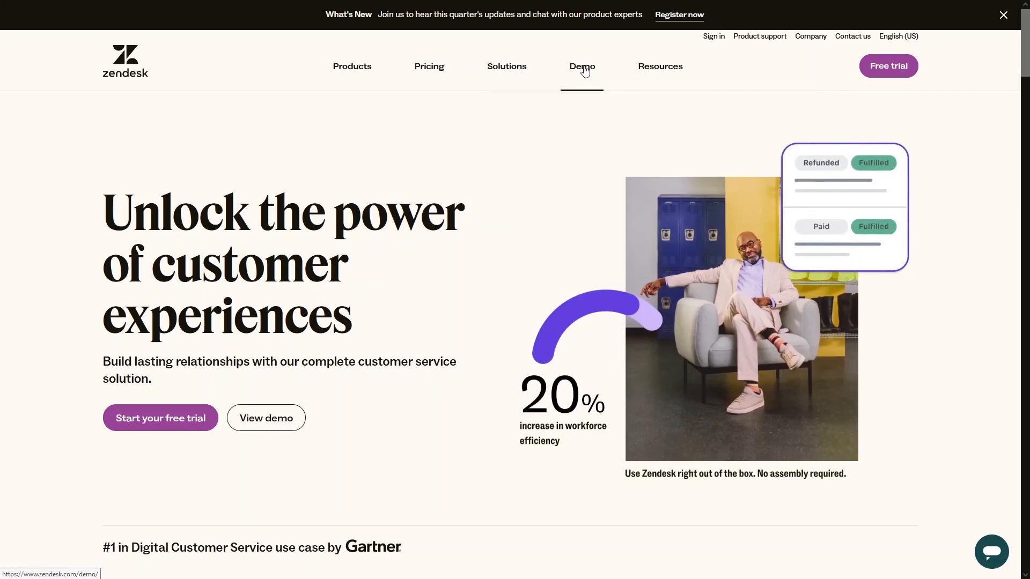
mouse_move(668, 70)
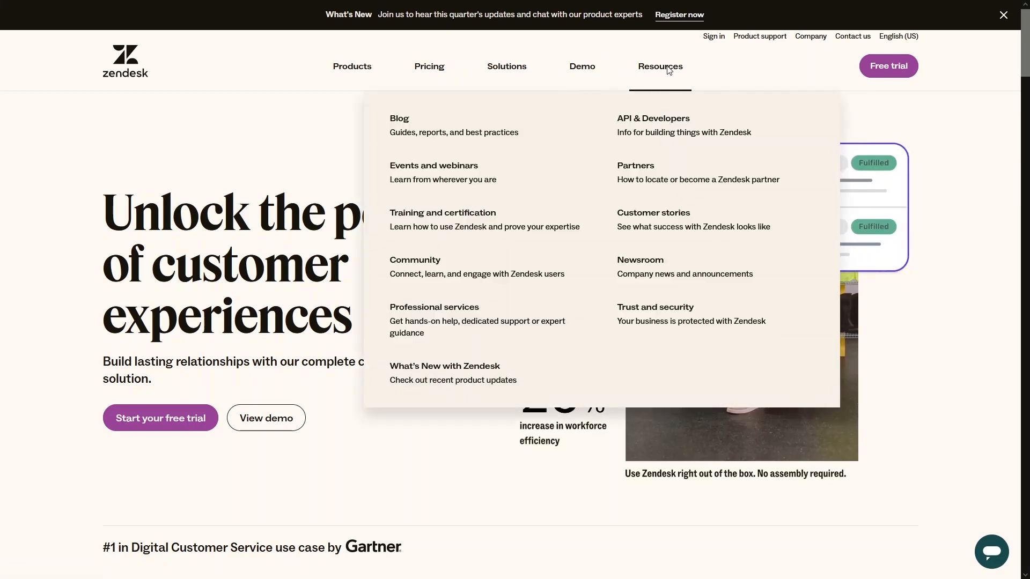
click(888, 66)
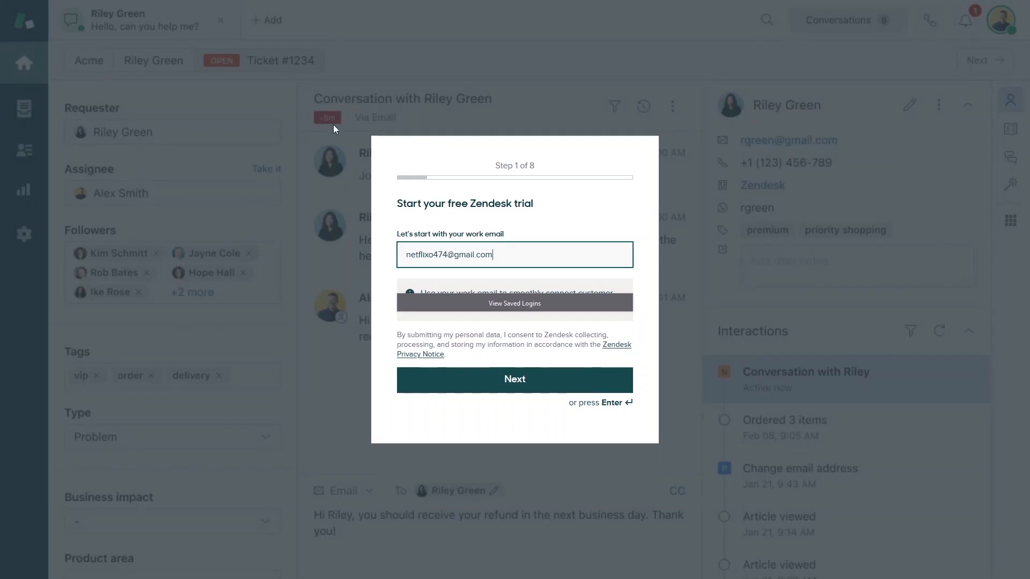
Step: Leave the trial signup, sign in to the agent workspace and show the Dashboard
click(10, 34)
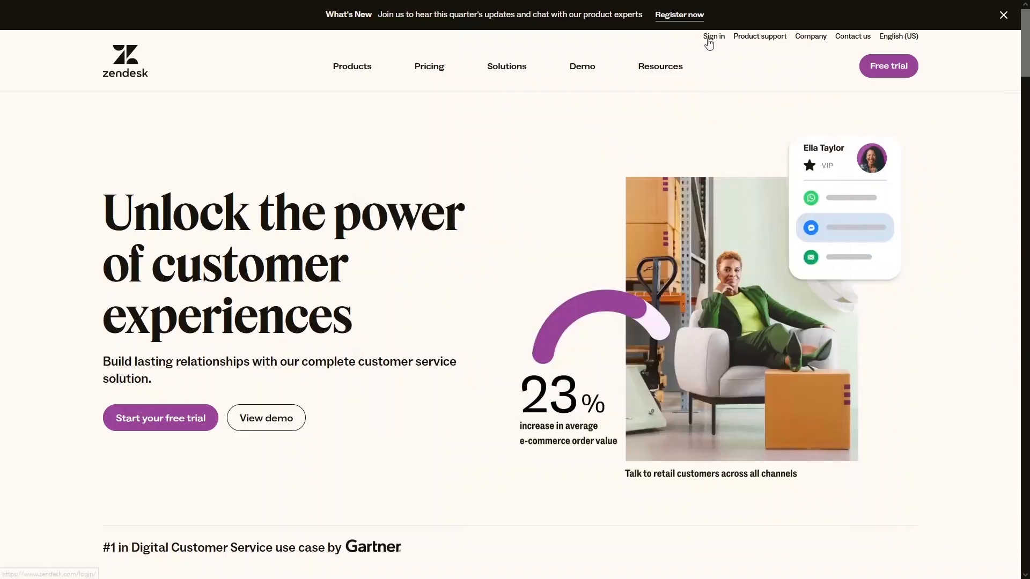
click(707, 40)
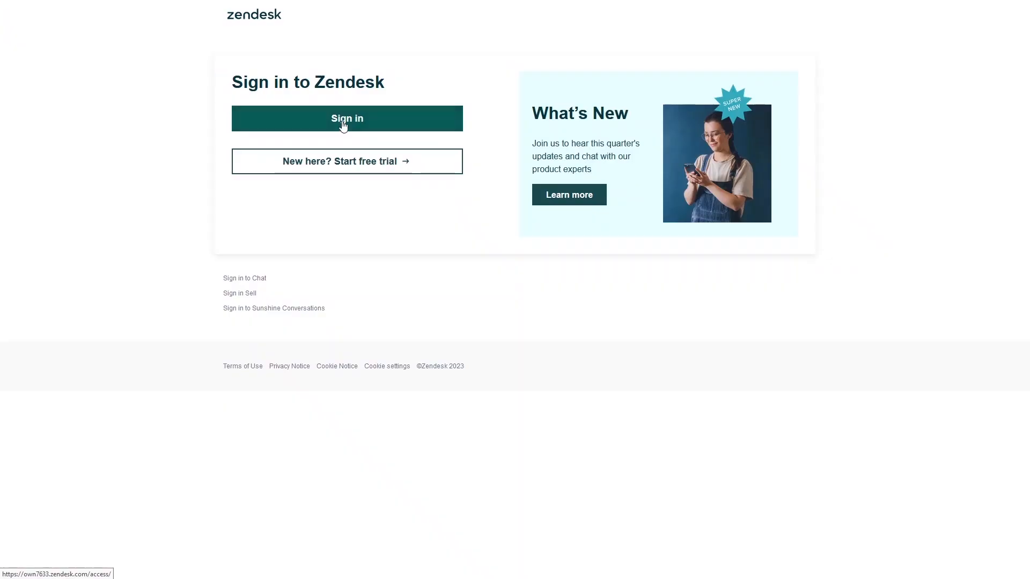
click(343, 124)
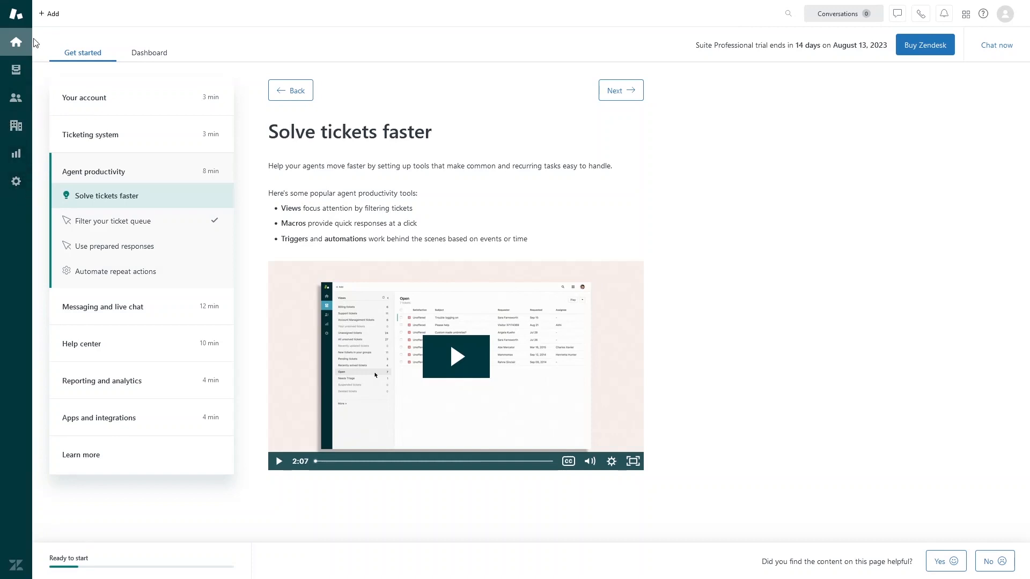
click(149, 52)
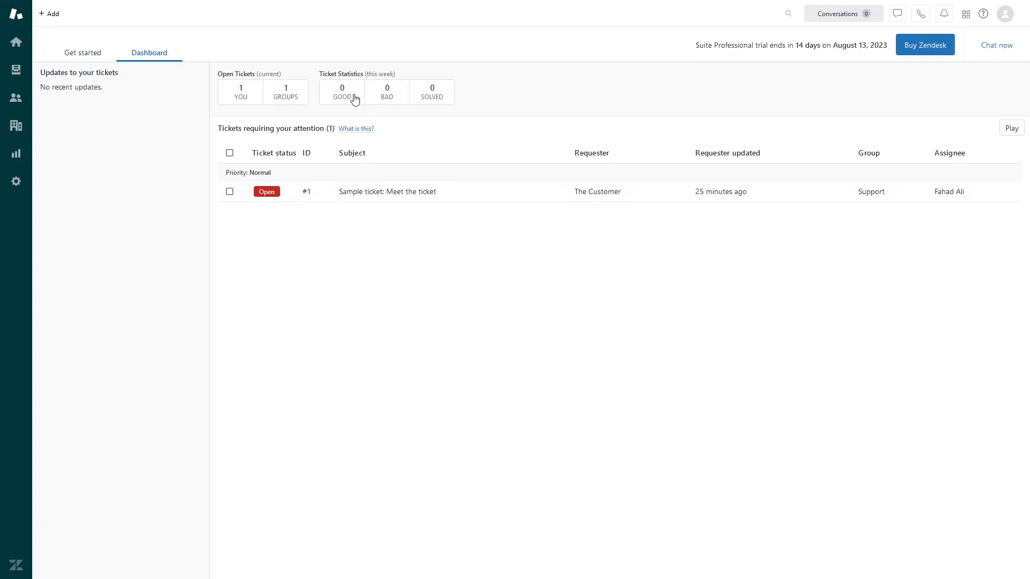
Step: Open sample ticket #1 'Meet the ticket', select the customer's message and view reply types
click(328, 198)
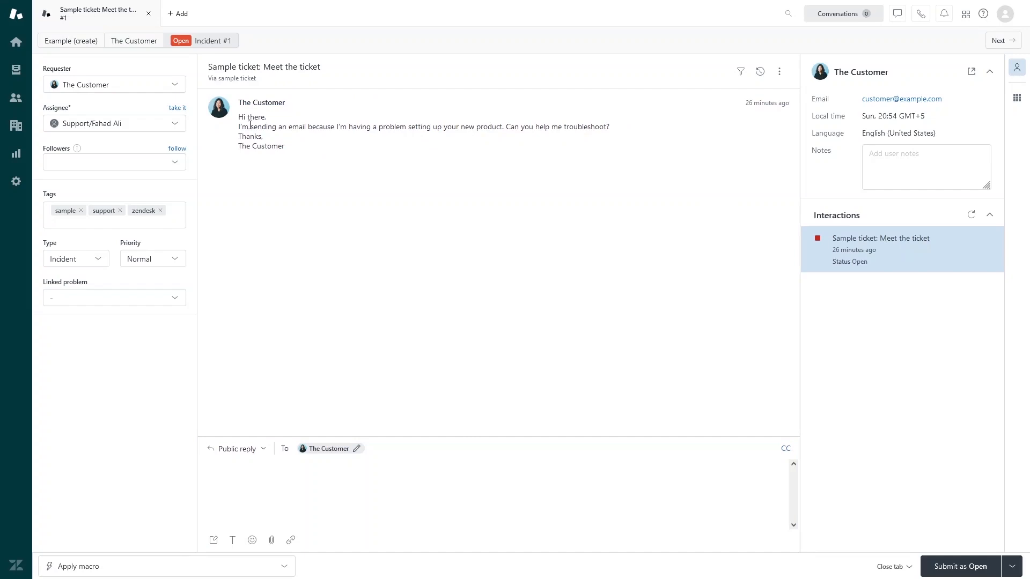
drag(239, 117, 289, 147)
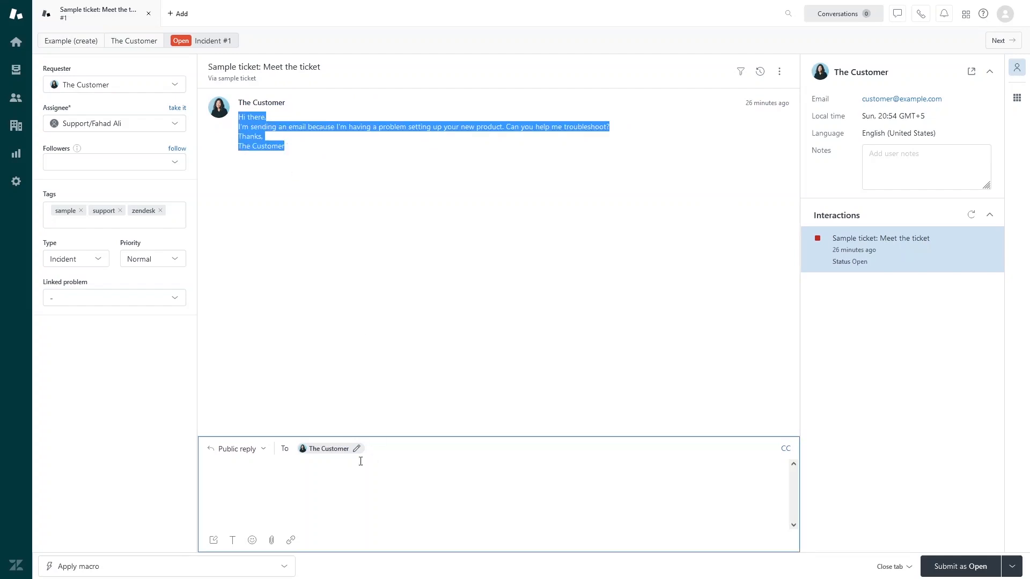
click(280, 487)
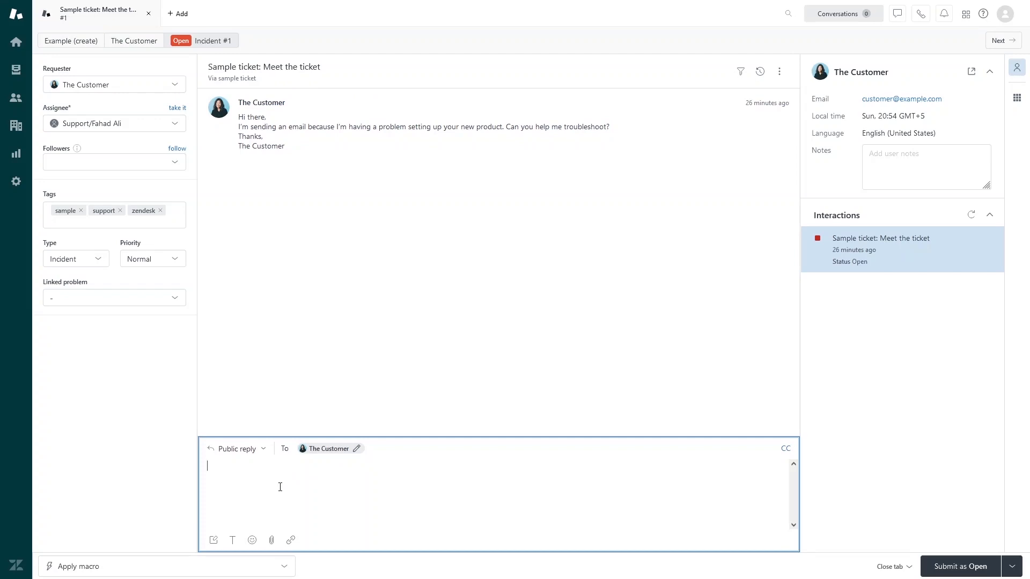
click(305, 484)
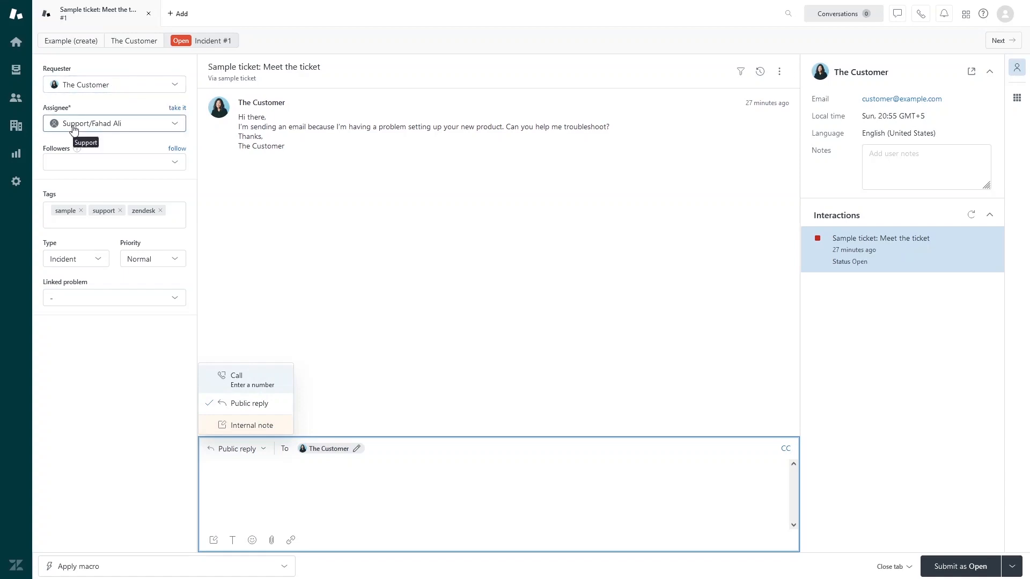
Step: Keep the ticket assigned within the Support group and start adding followers
click(134, 129)
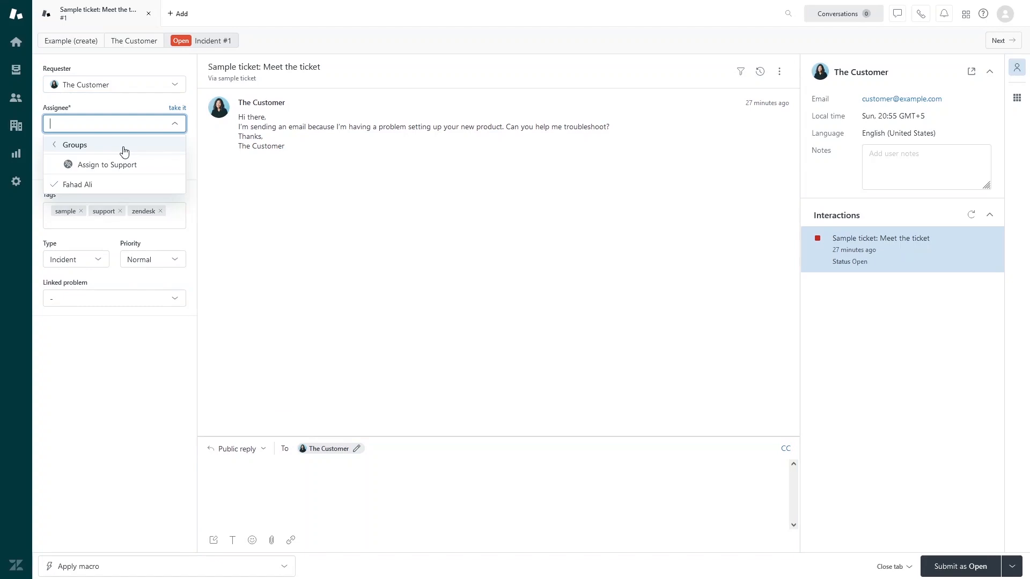
click(137, 182)
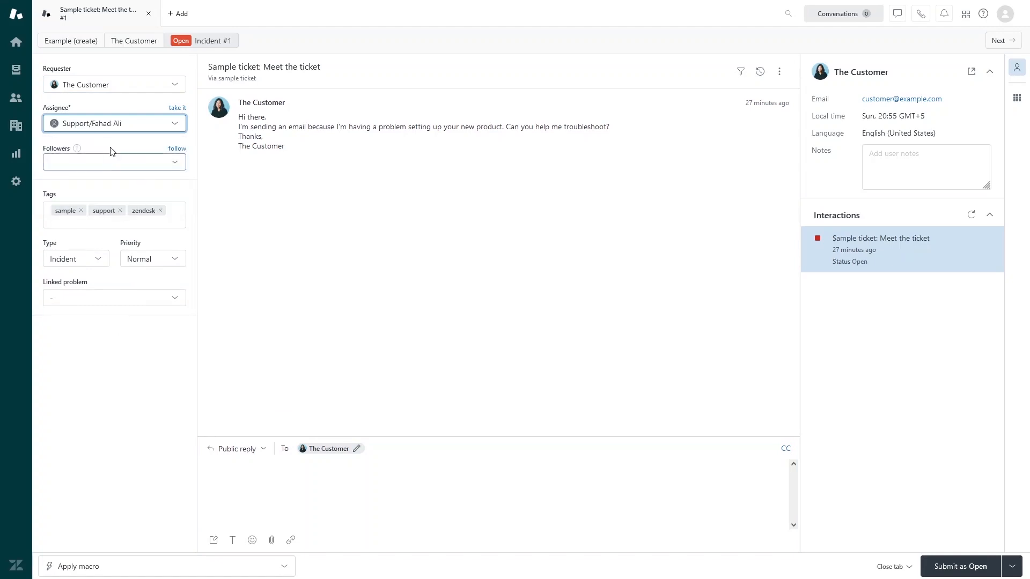
mouse_move(78, 154)
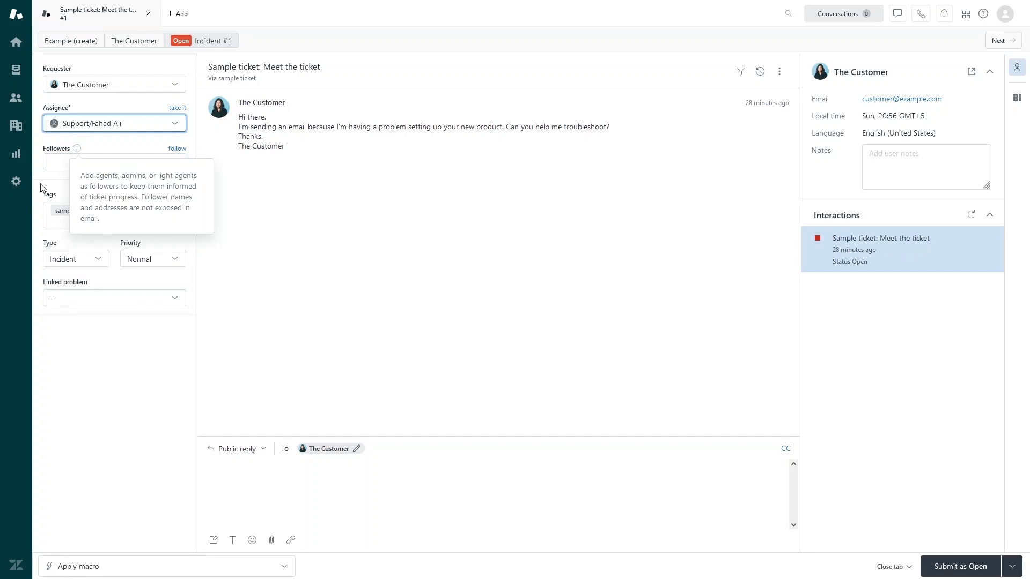
click(78, 150)
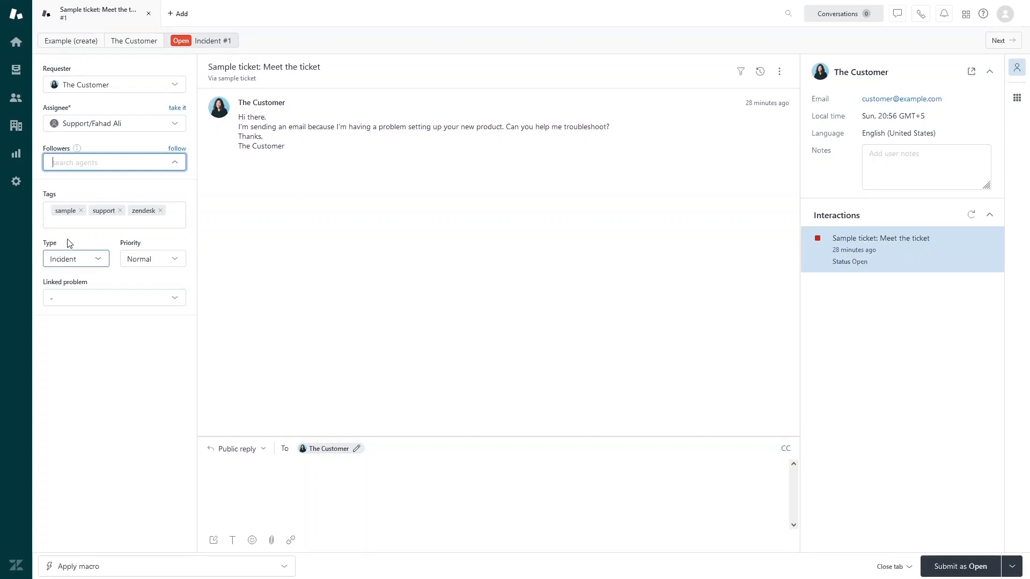
Step: Review the ticket fields, leaving type Incident, priority Normal and no linked problem
click(102, 262)
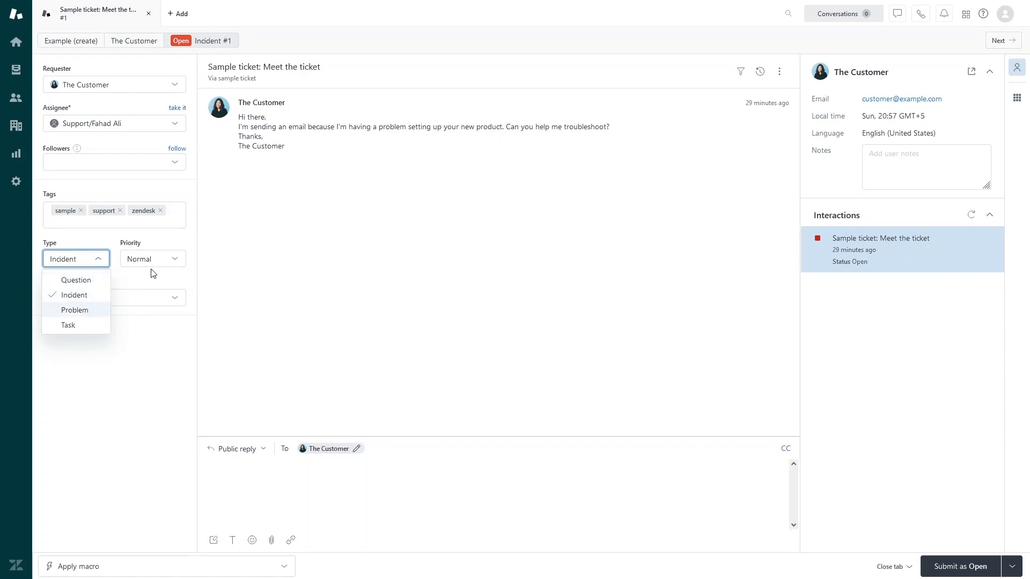
click(170, 263)
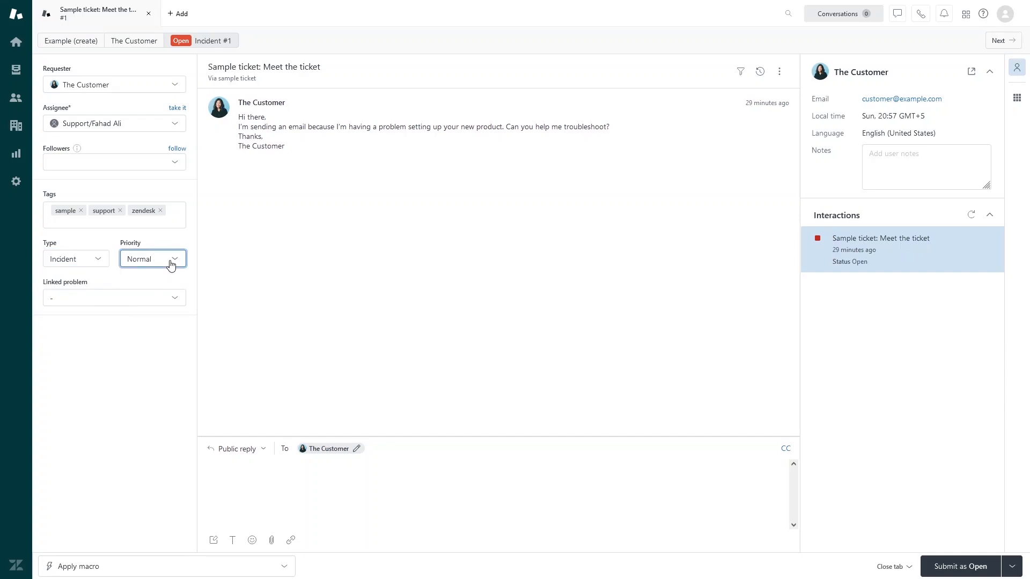
click(170, 263)
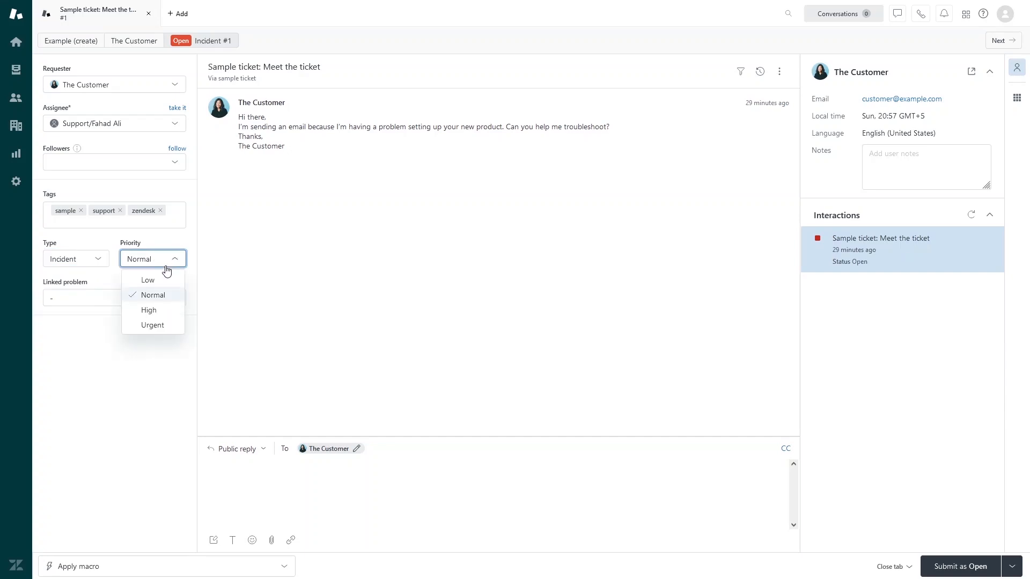
click(162, 302)
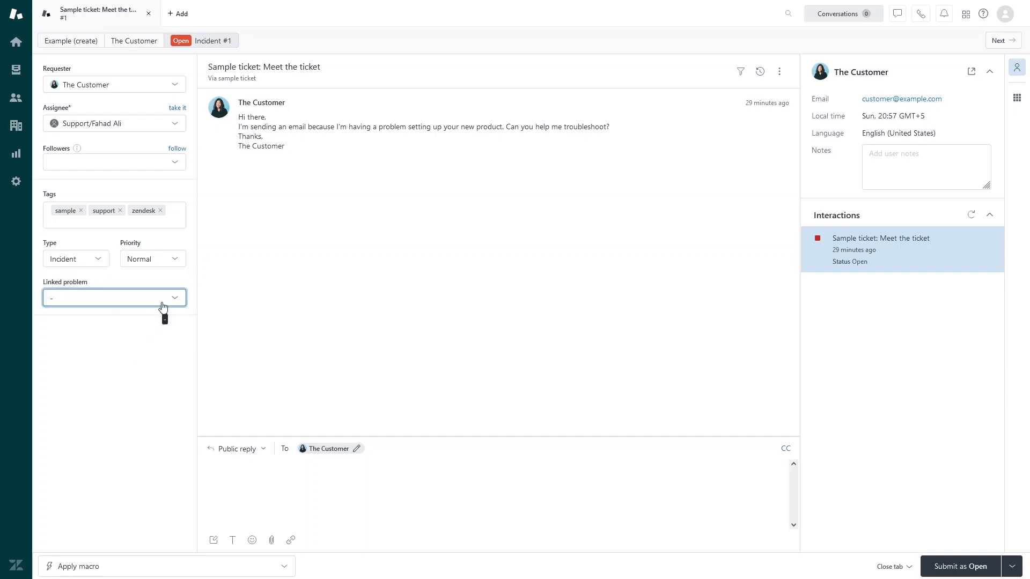
click(163, 303)
click(152, 370)
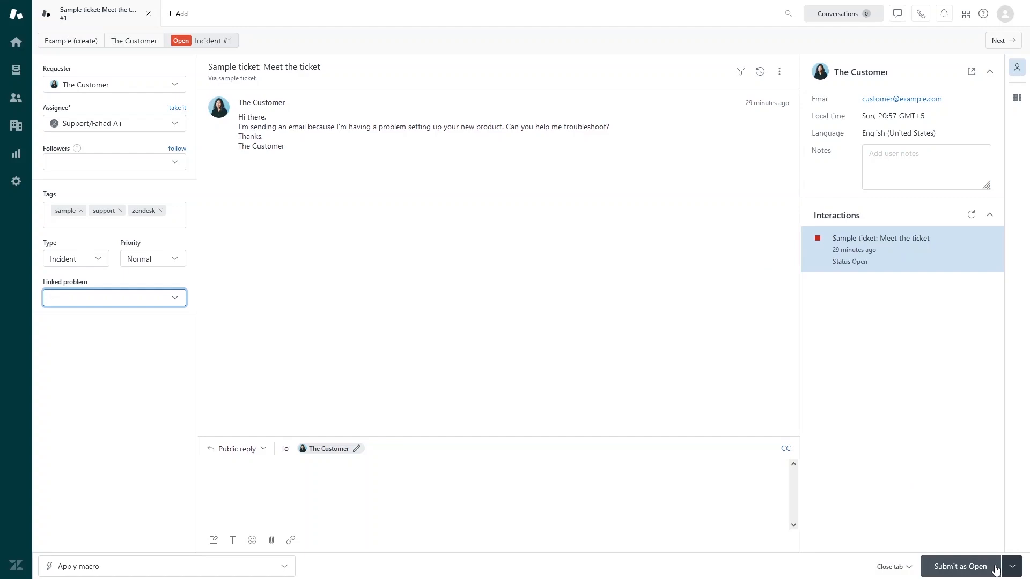
Step: Check the submit status options without changing status, then return to the home Dashboard
click(1012, 567)
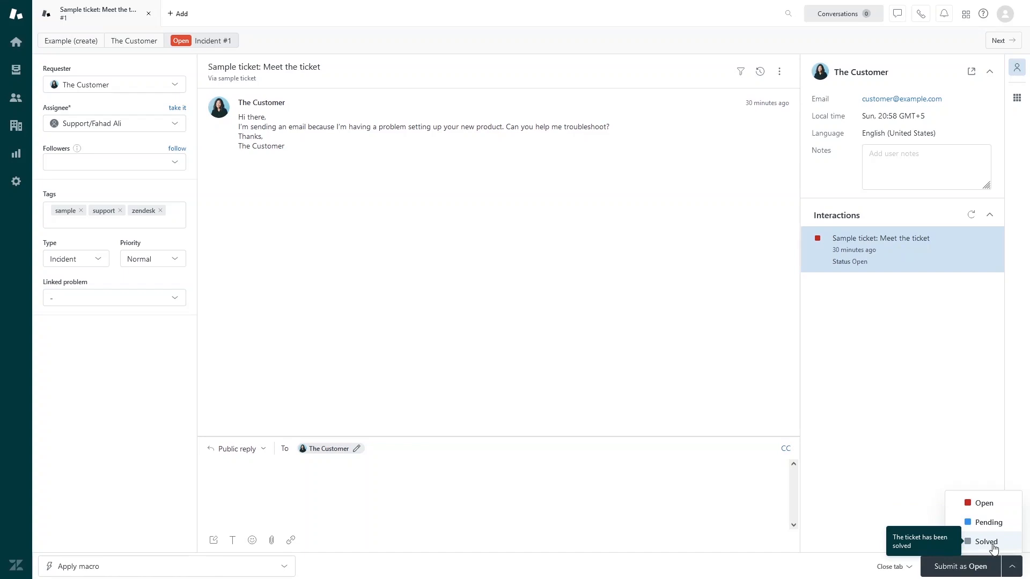
click(262, 474)
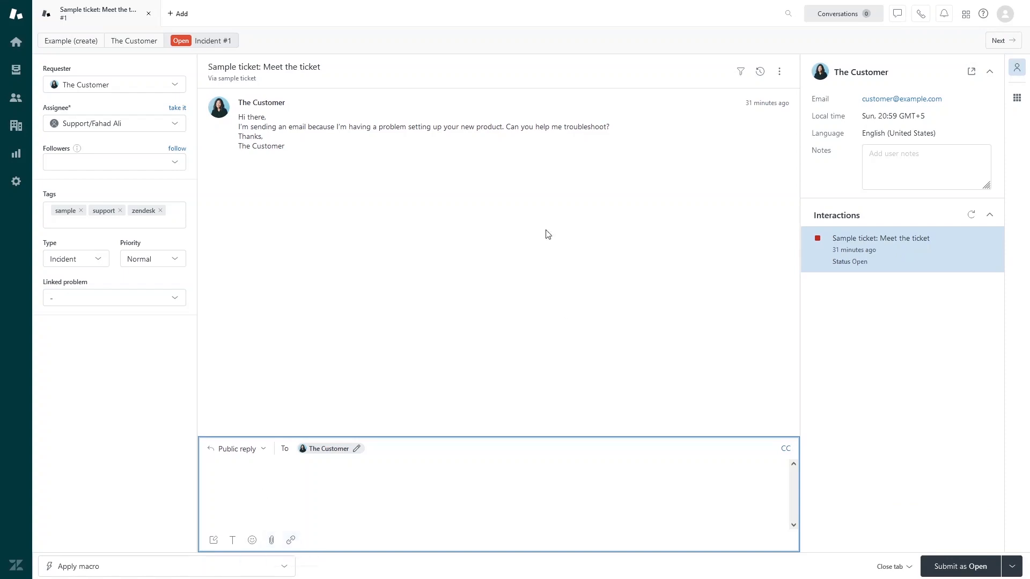
click(17, 48)
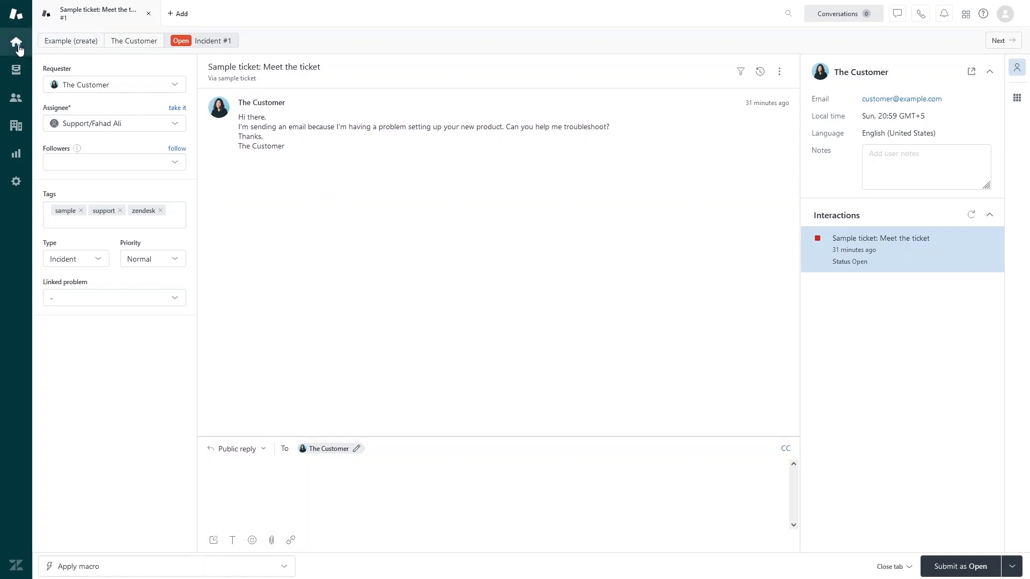
Step: Start a new ticket whose requester is a newly added end user with name and email
click(177, 16)
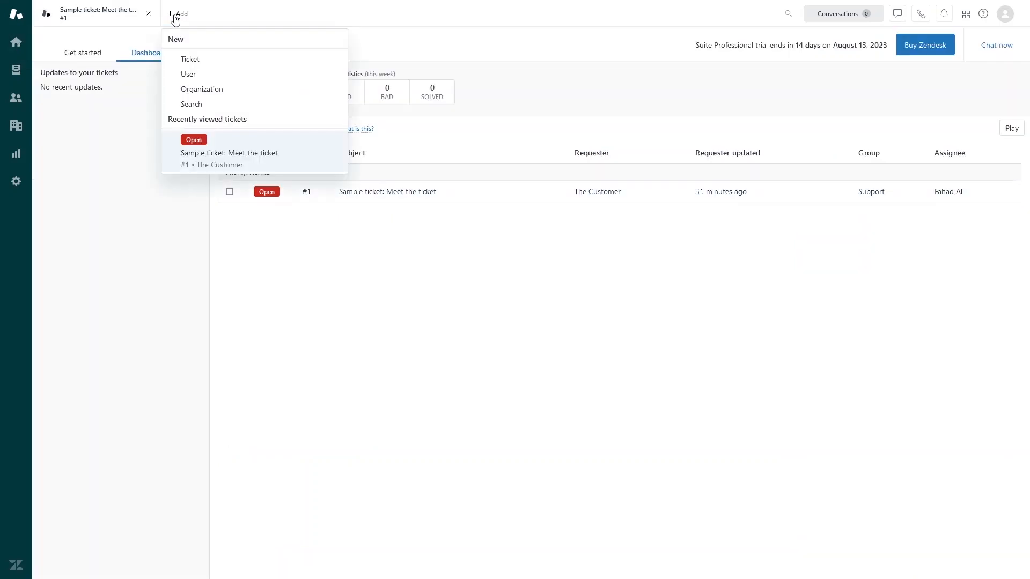
click(189, 59)
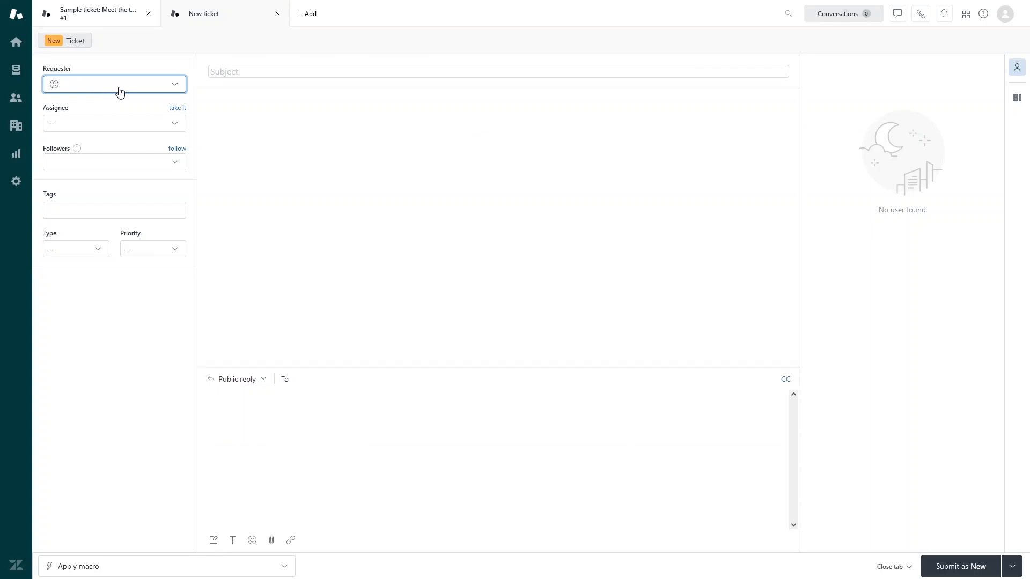
click(119, 86)
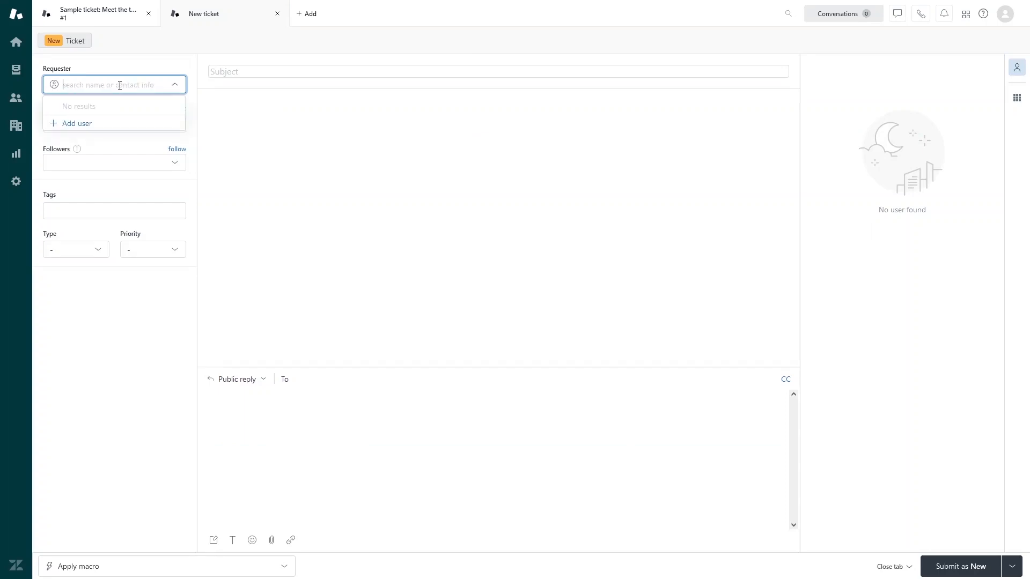
click(86, 128)
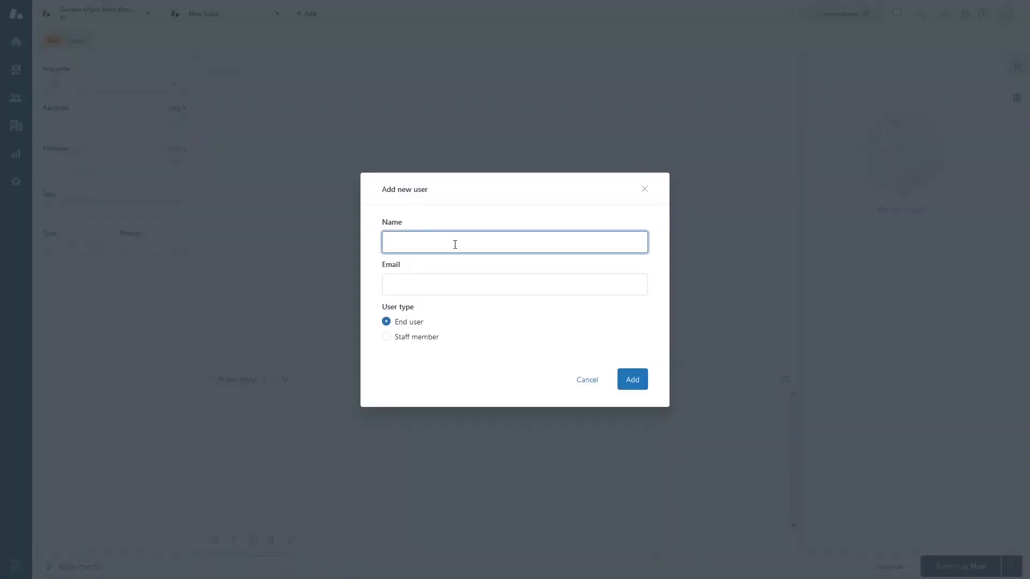
text(Farh)
text(an)
key(Tab)
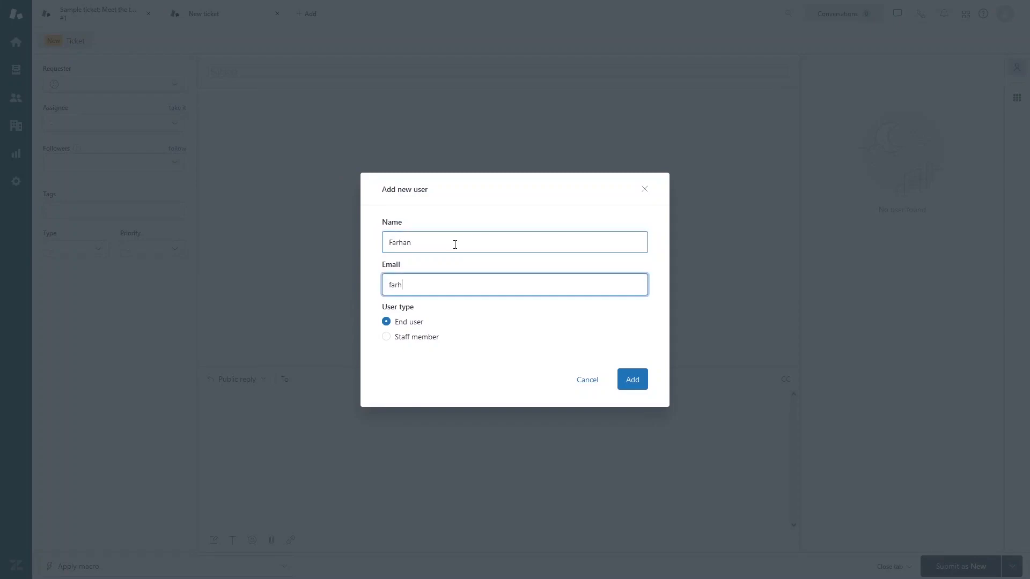
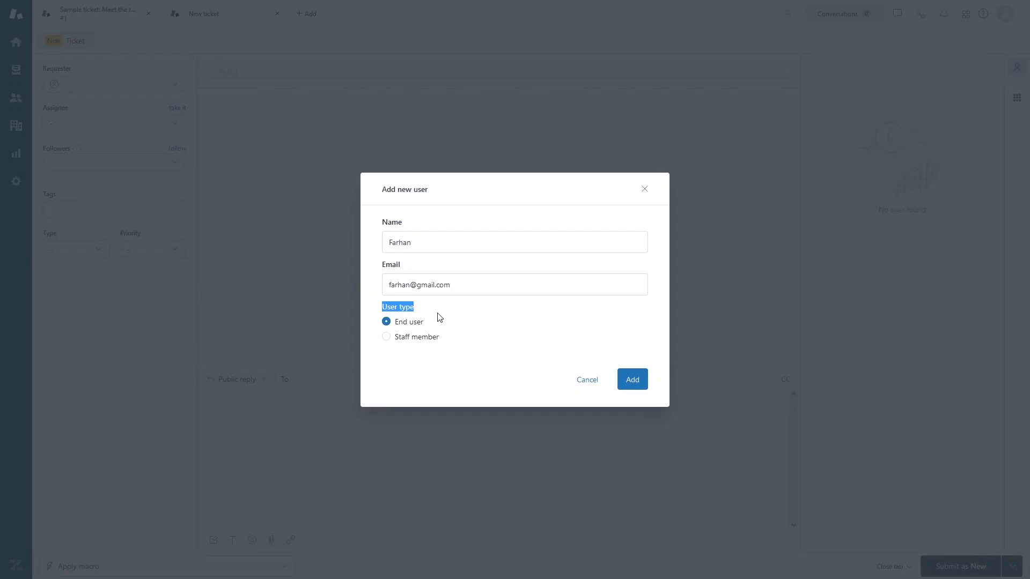
click(438, 313)
drag(416, 308, 380, 309)
click(504, 358)
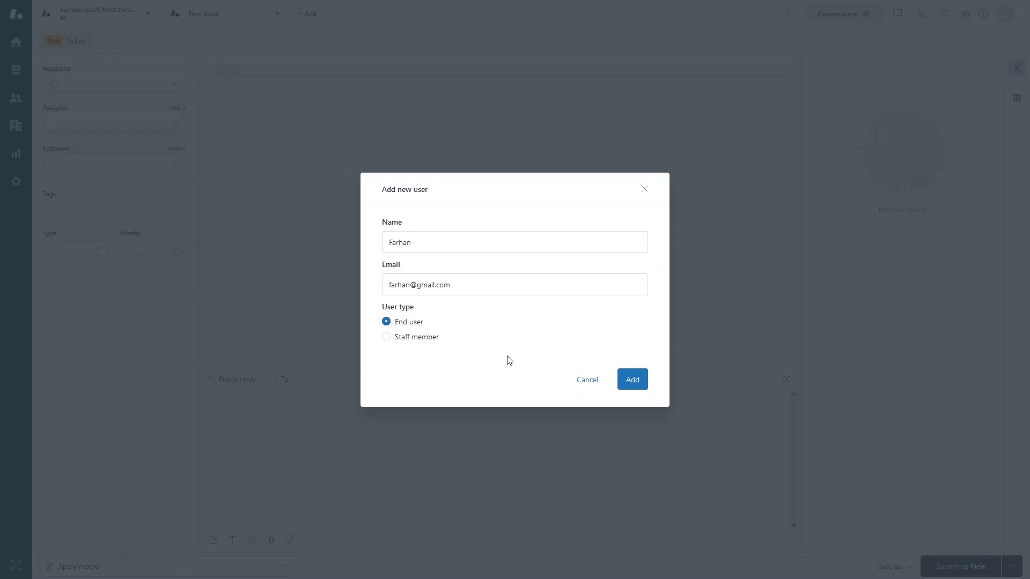
click(632, 379)
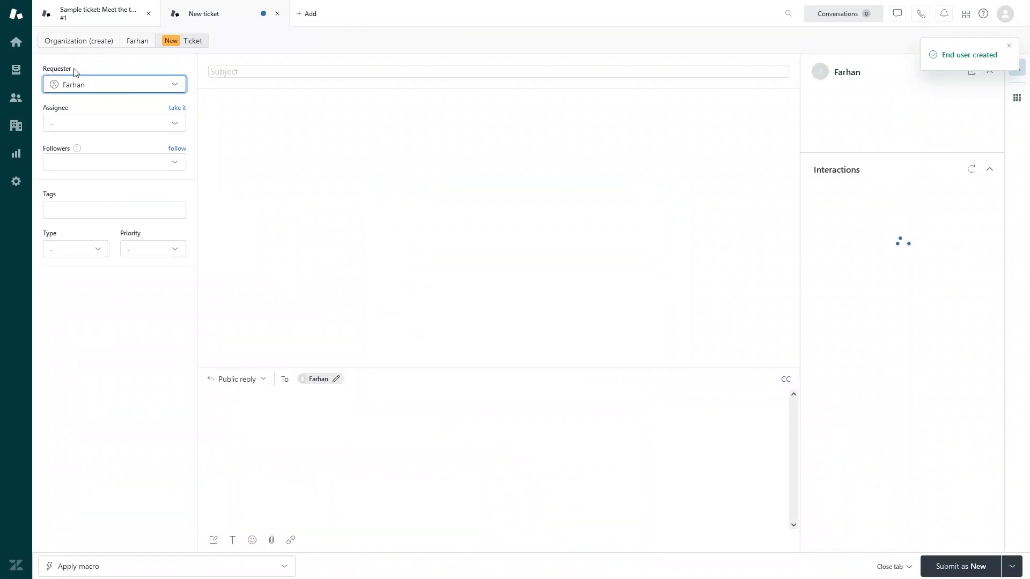
Step: Assign the ticket to the Support group's agent
click(97, 133)
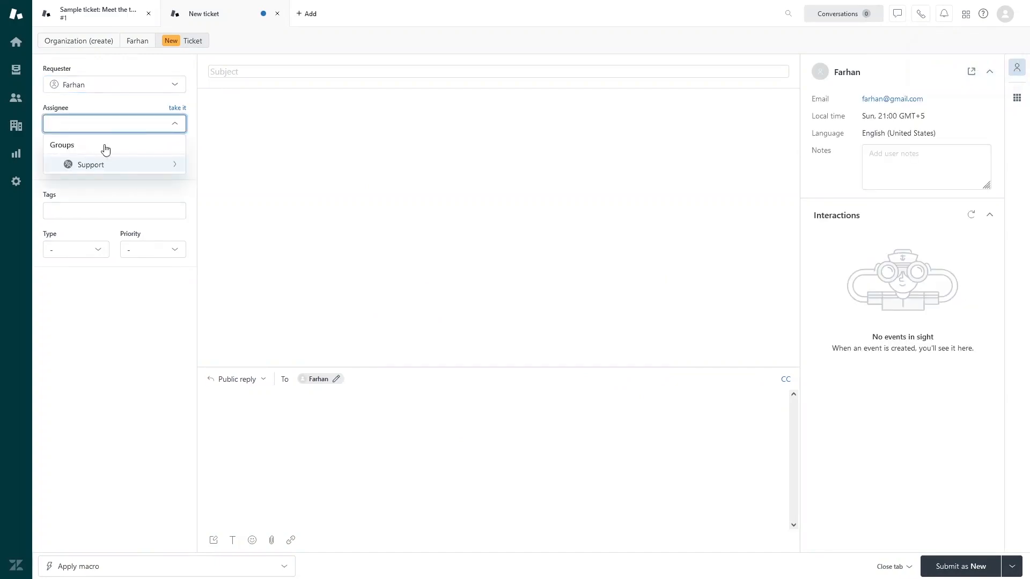
click(84, 167)
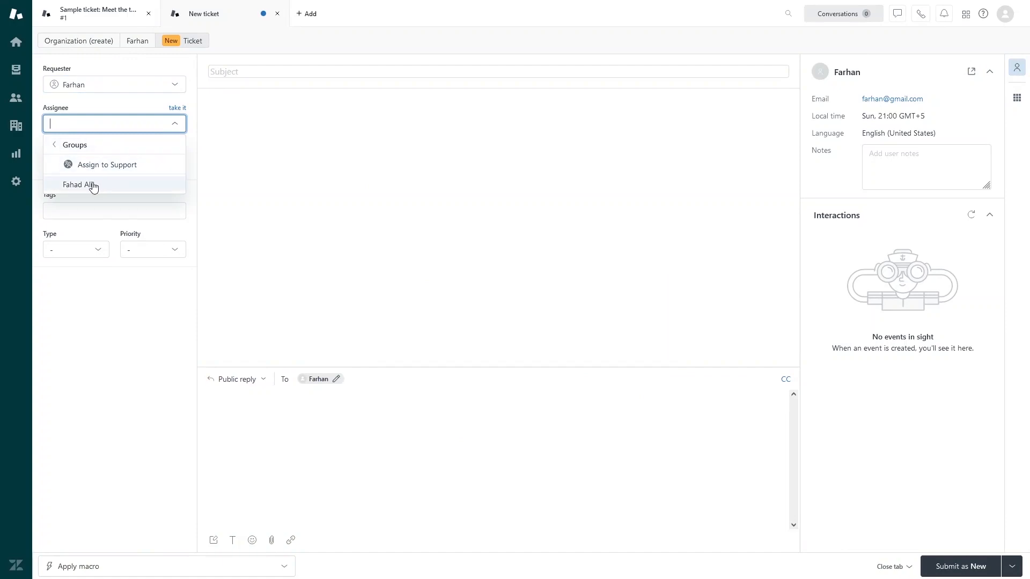
click(93, 186)
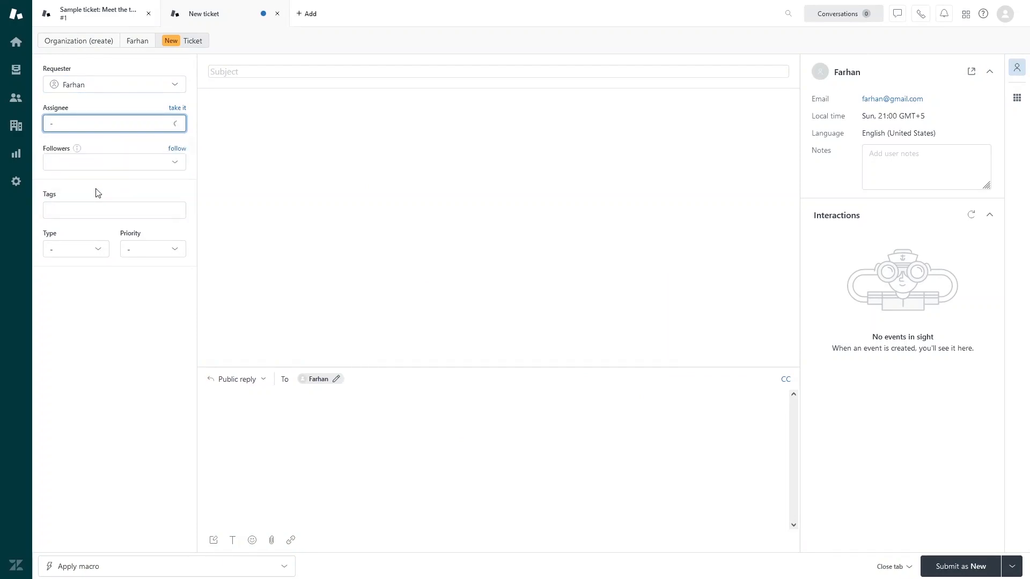
click(173, 167)
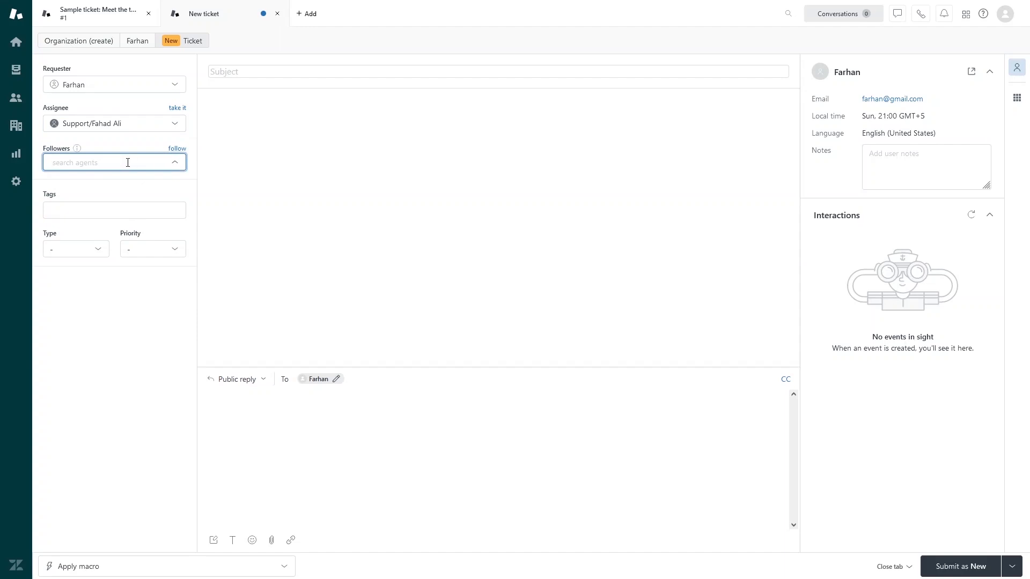
Step: Tag the ticket with urgent and question
click(110, 196)
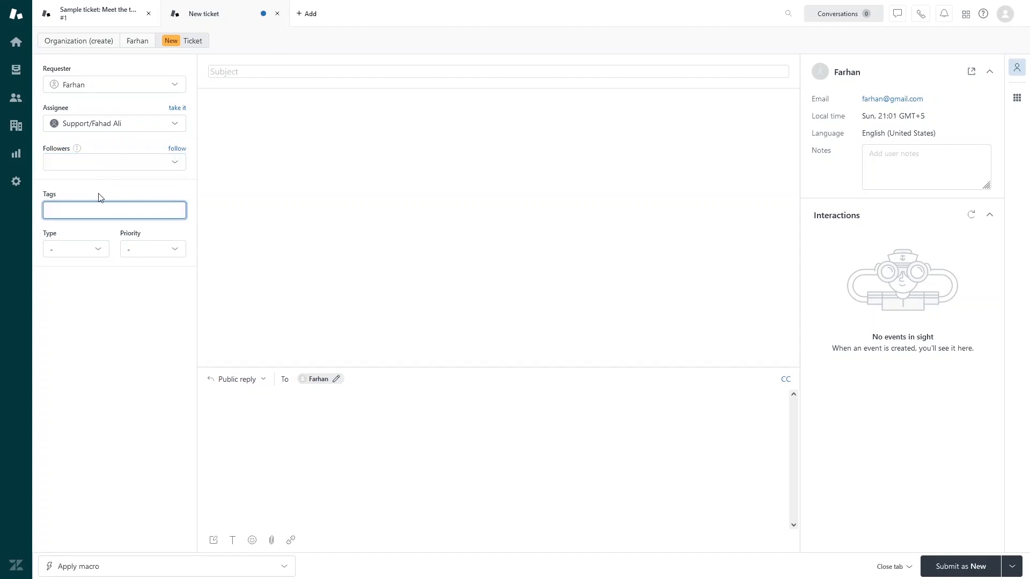
text(urgent)
click(87, 248)
text(question)
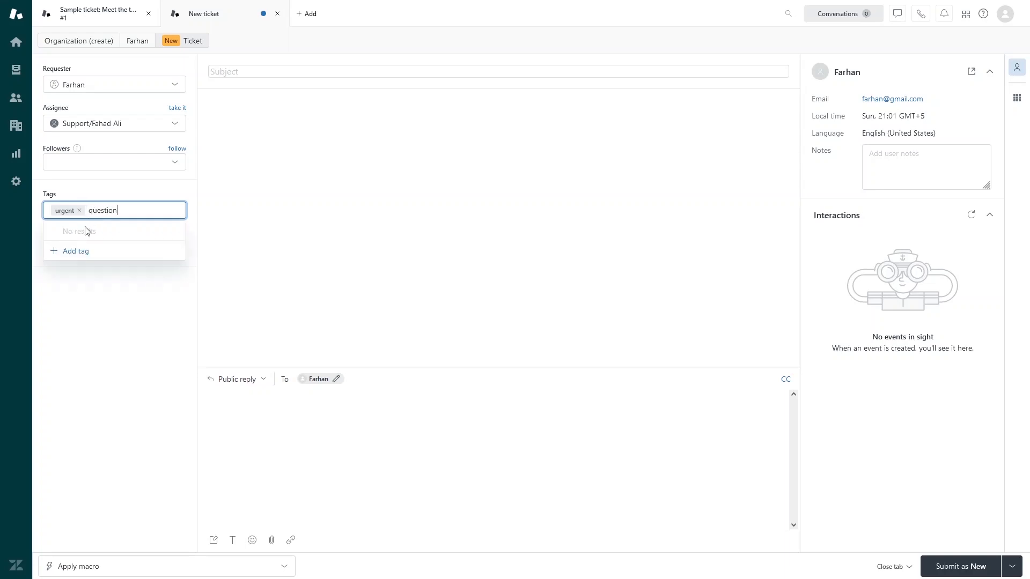
click(63, 252)
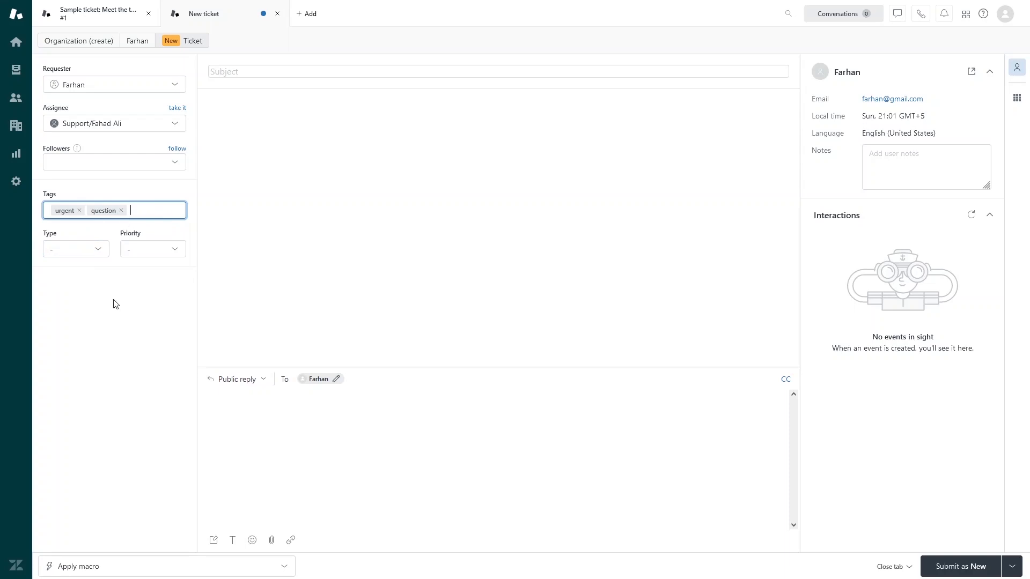
Step: Set the ticket type to Question and the priority to High
click(99, 251)
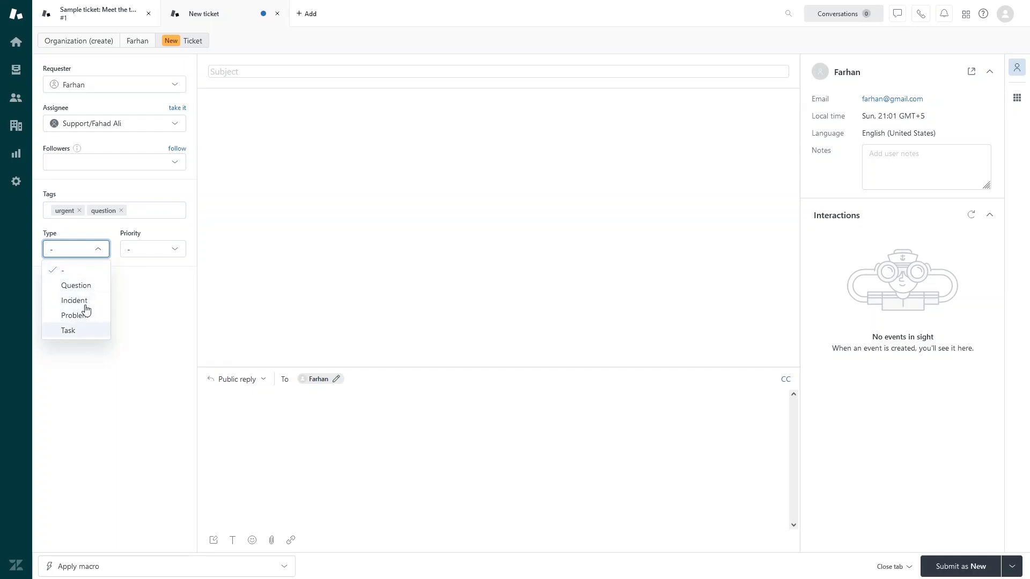
click(86, 293)
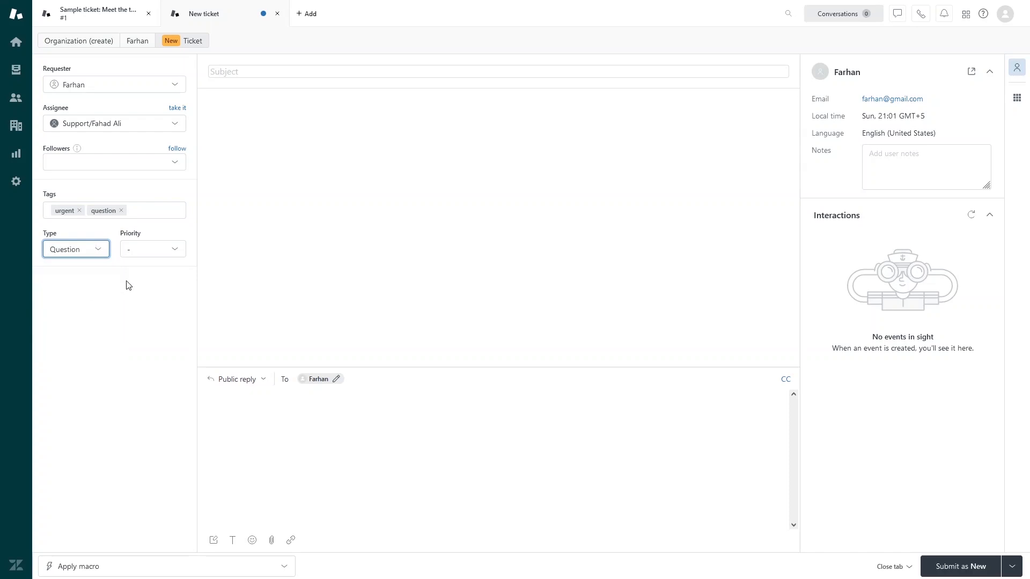
click(159, 254)
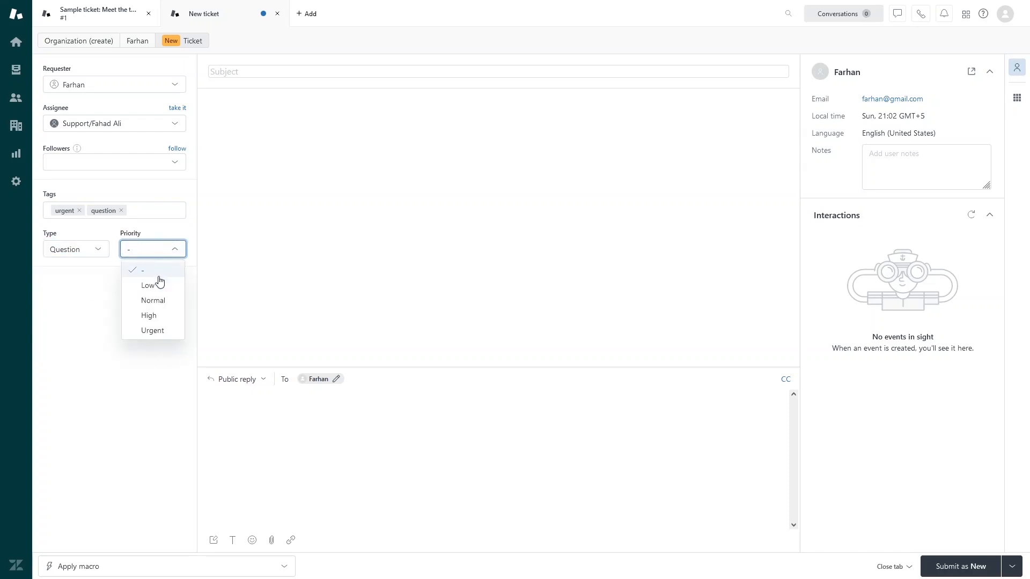
click(157, 318)
click(256, 71)
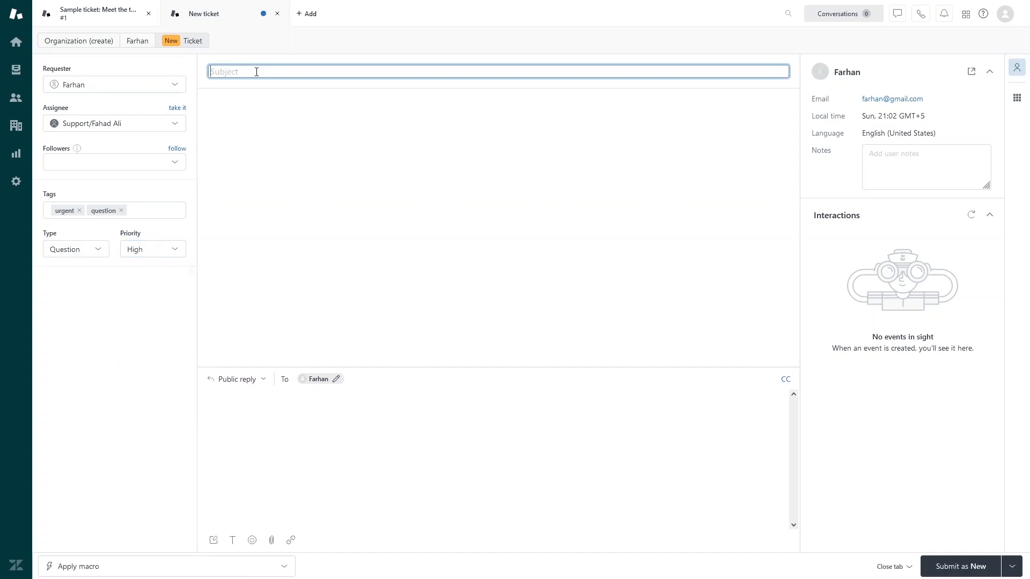
Step: Enter subject 'Having issues with sign in' and description 'description', then submit as New
text(Having issues with sign in)
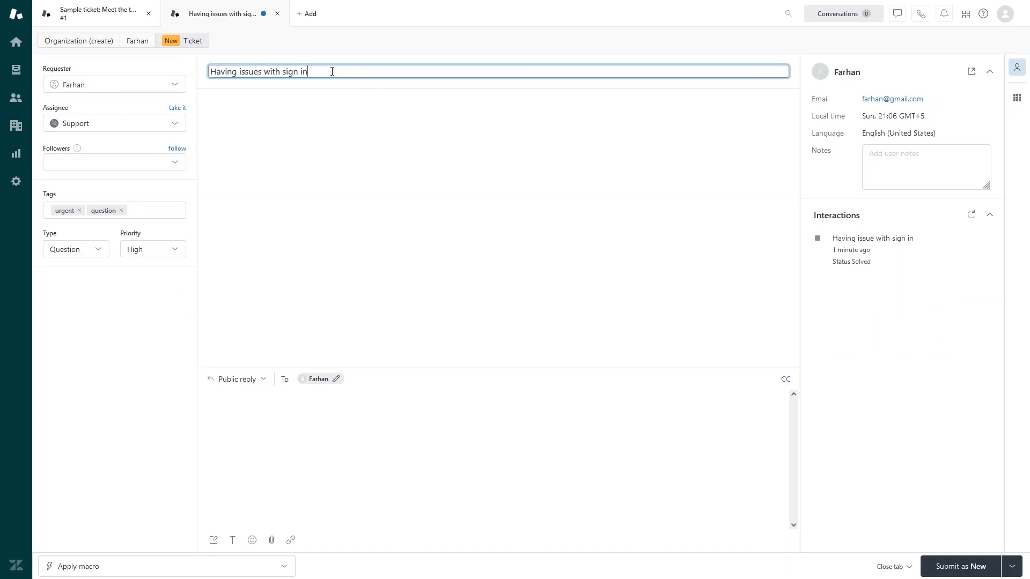
drag(333, 71, 209, 71)
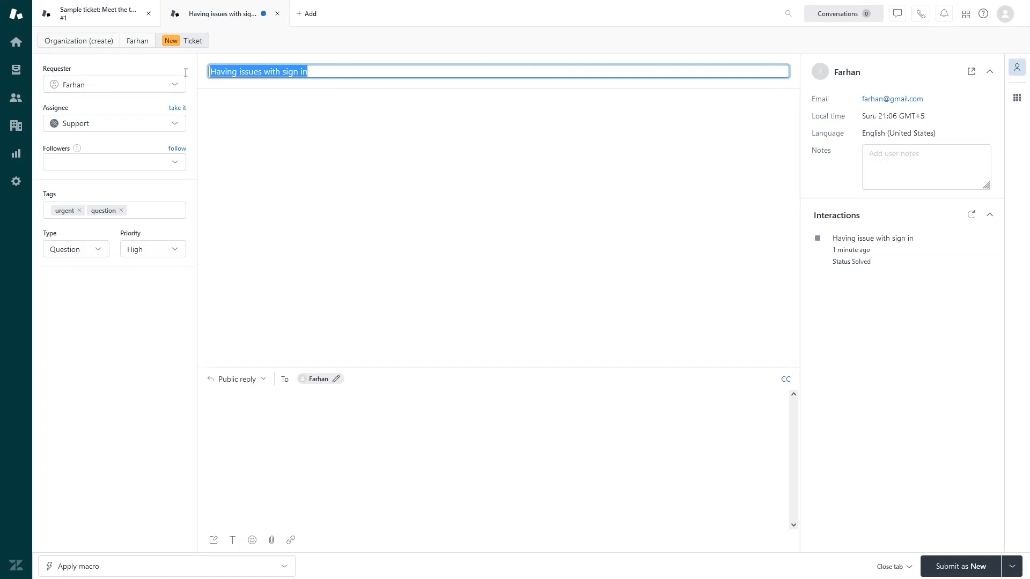
click(279, 446)
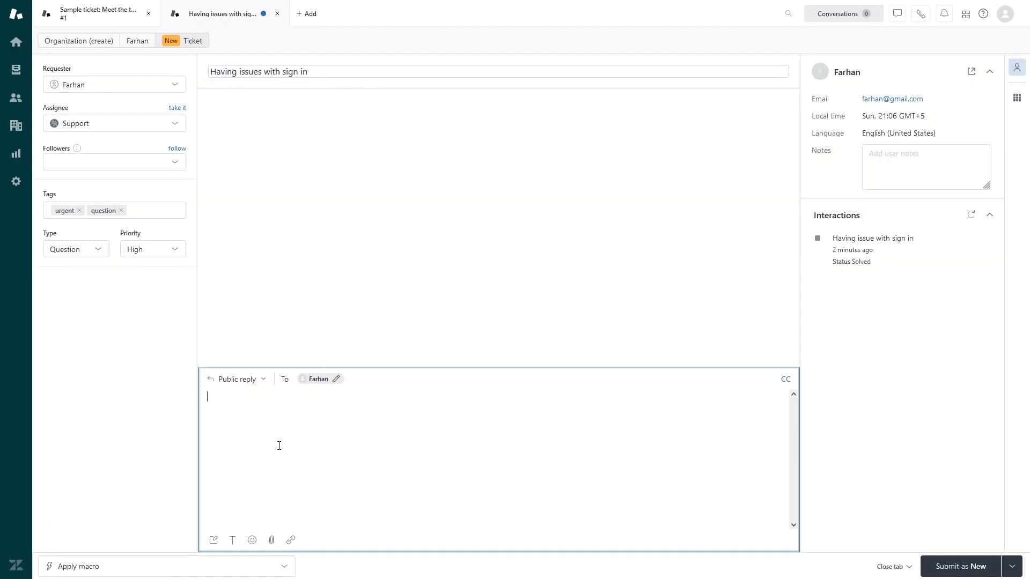
text(description)
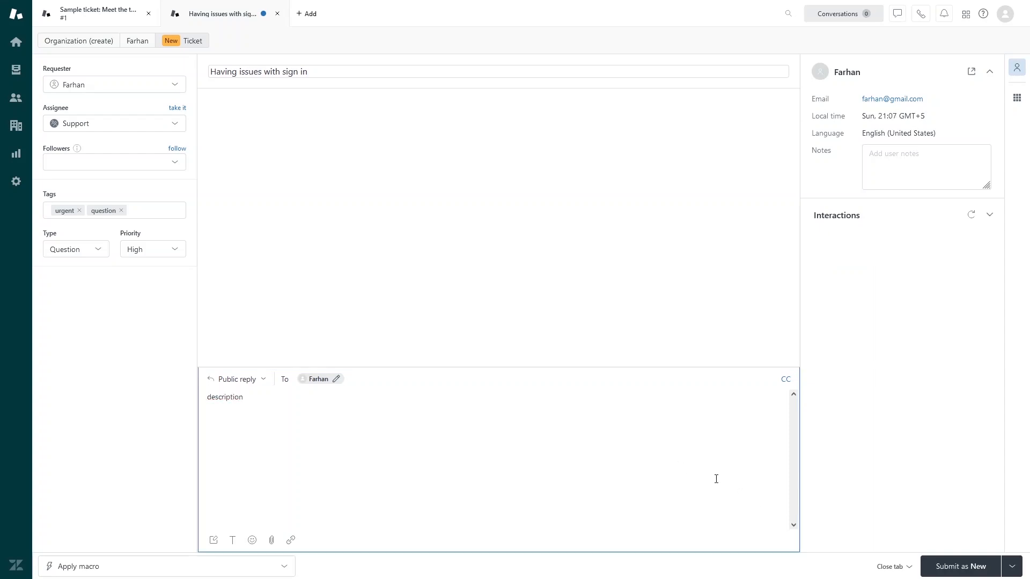
click(955, 571)
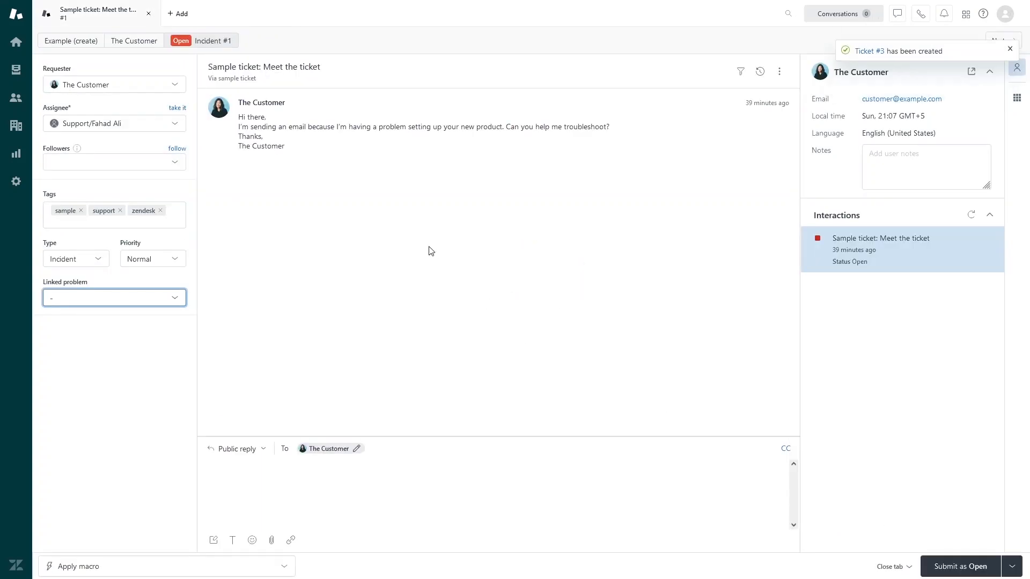
Step: Show the Dashboard of tickets assigned to me, with ticket #3 listed as Open
click(16, 44)
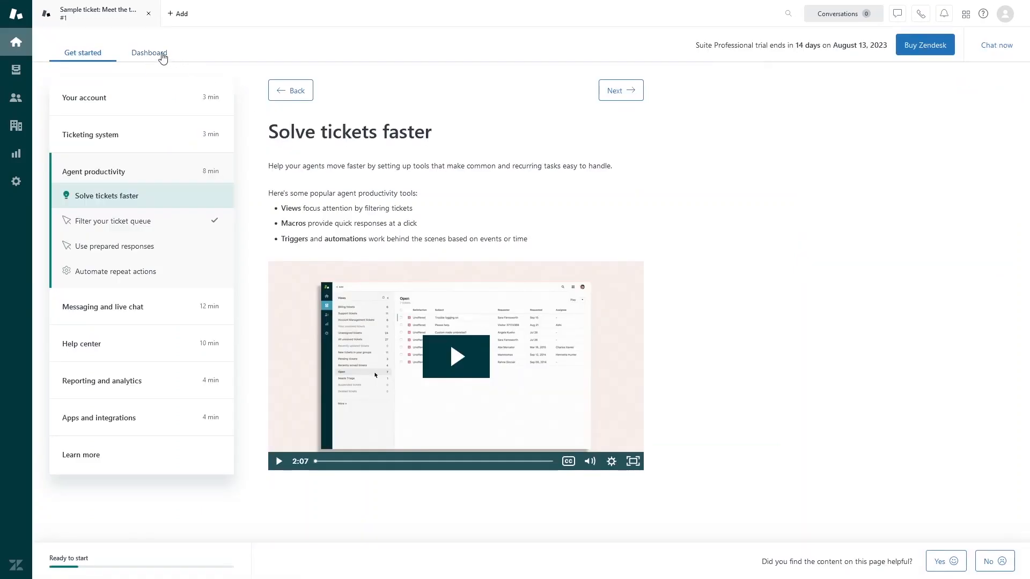
click(163, 54)
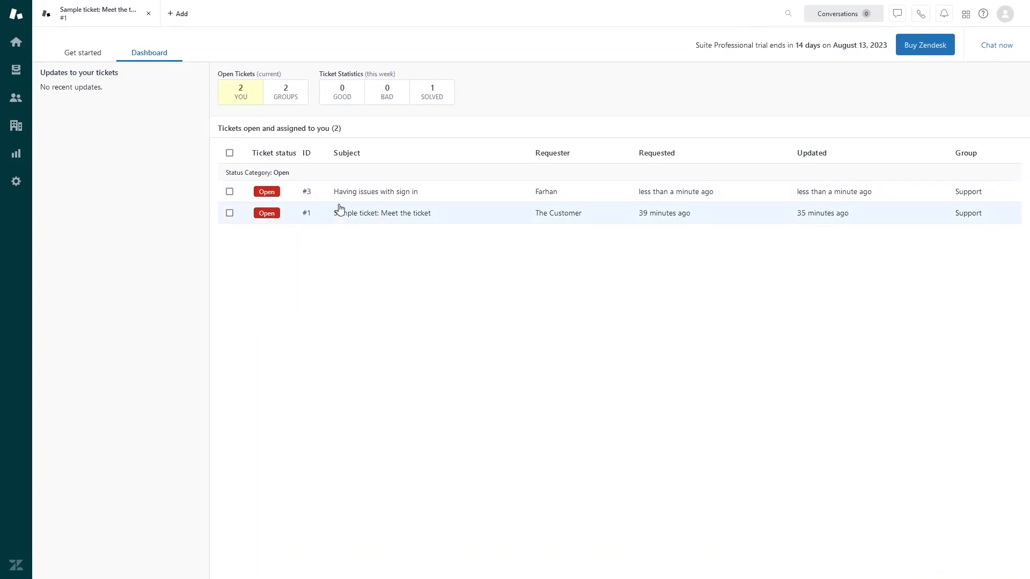
mouse_move(337, 197)
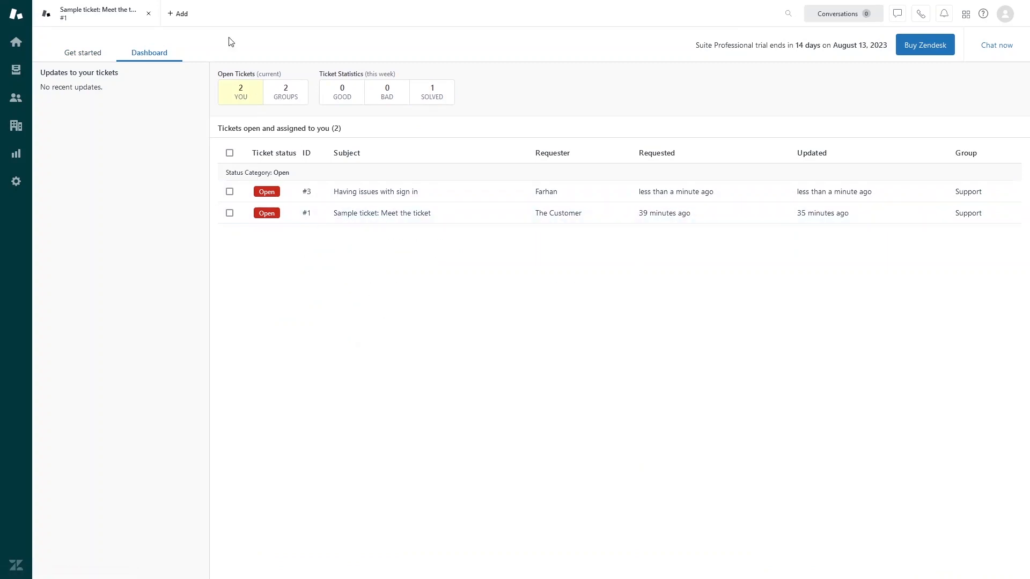
Step: Open the Add new user form, dismiss it unused, and reopen the + Add menu
click(182, 18)
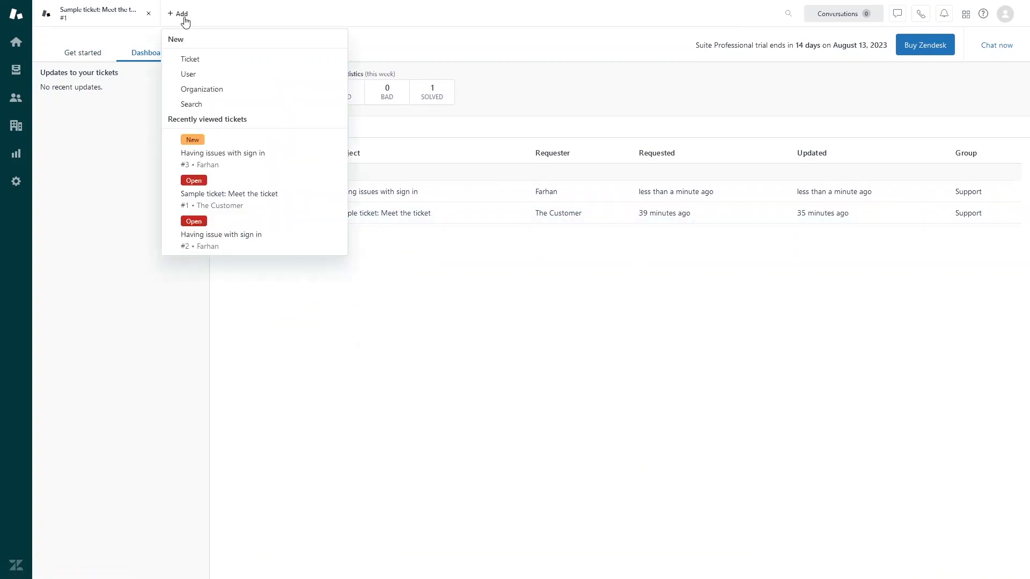
click(195, 74)
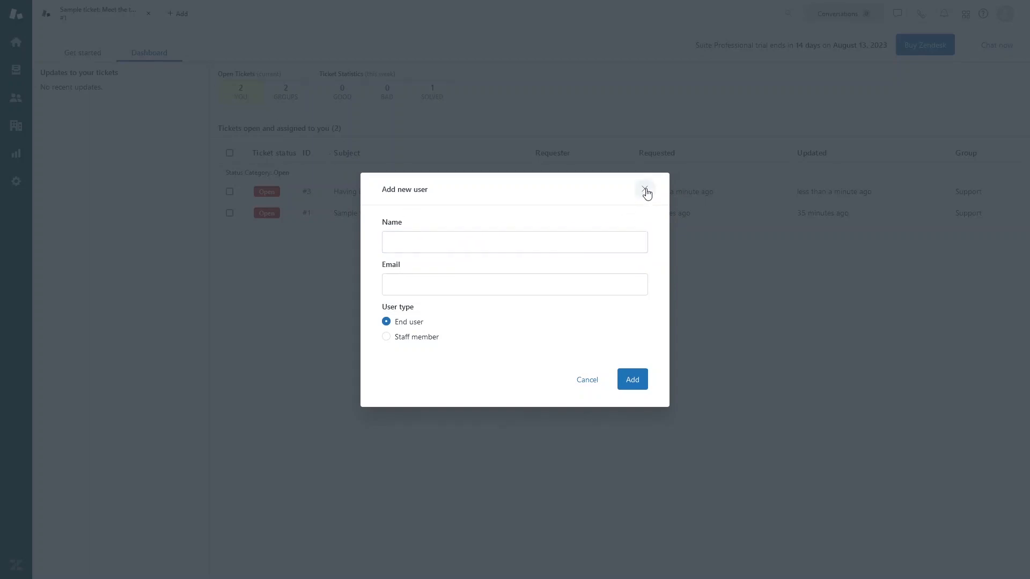
click(647, 192)
click(179, 14)
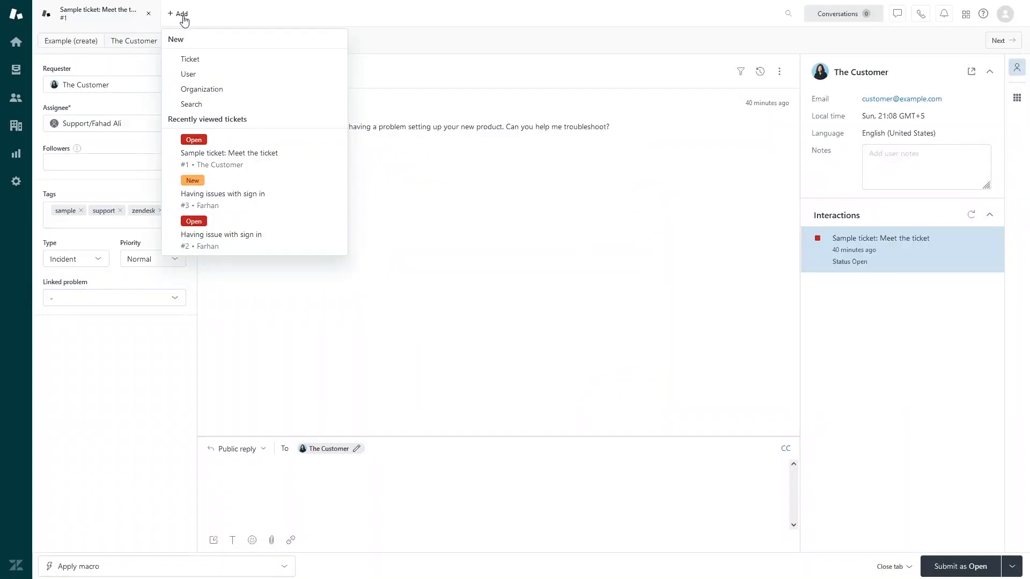
Step: Add a new organization named 'Wibi' with one company domain entry
click(187, 91)
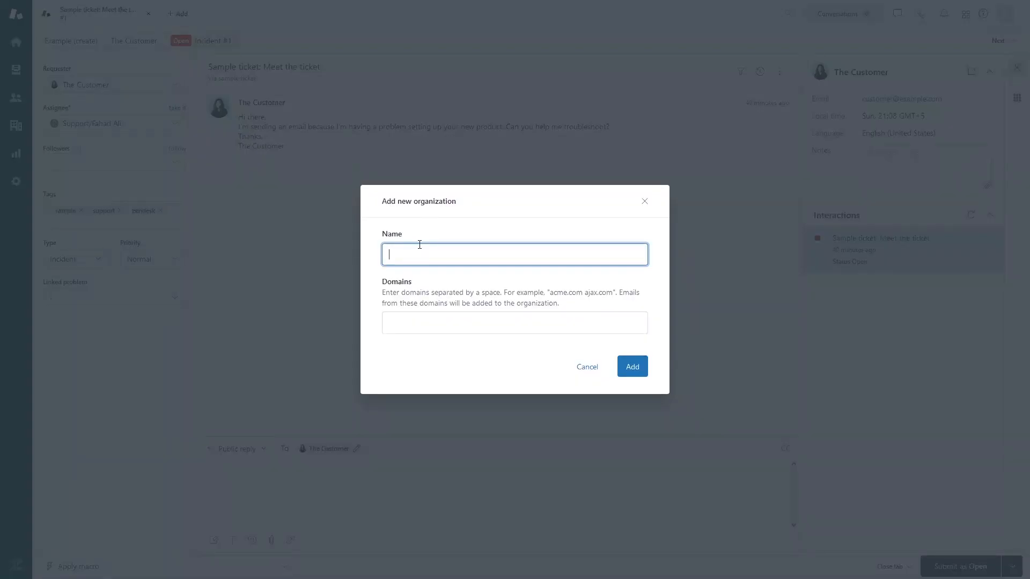
text(O)
key(BackSpace)
text(Orgiiii)
key(BackSpace)
key(BackSpace)
key(ctrl+a)
text(Wibi)
key(Tab)
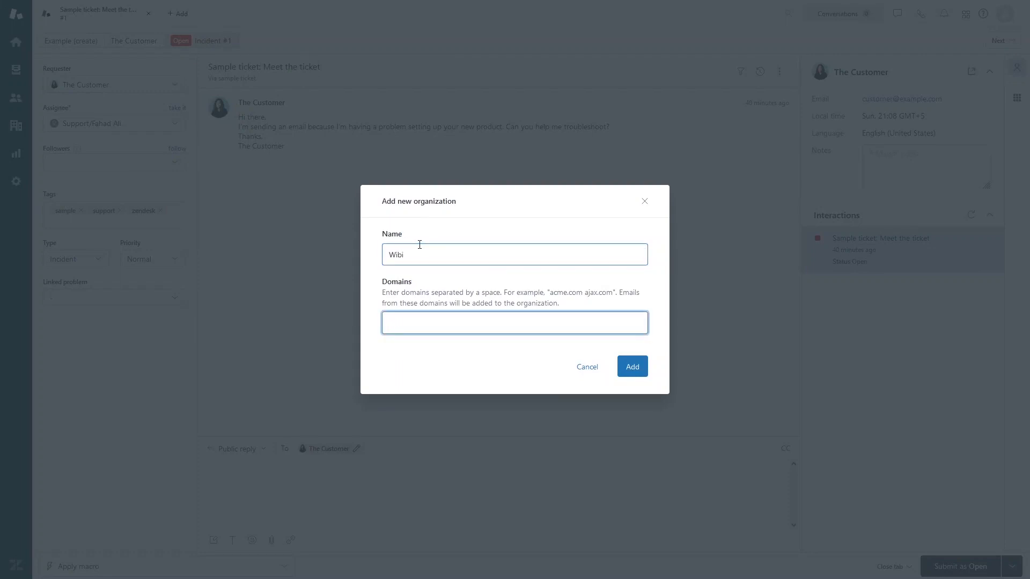
key(space)
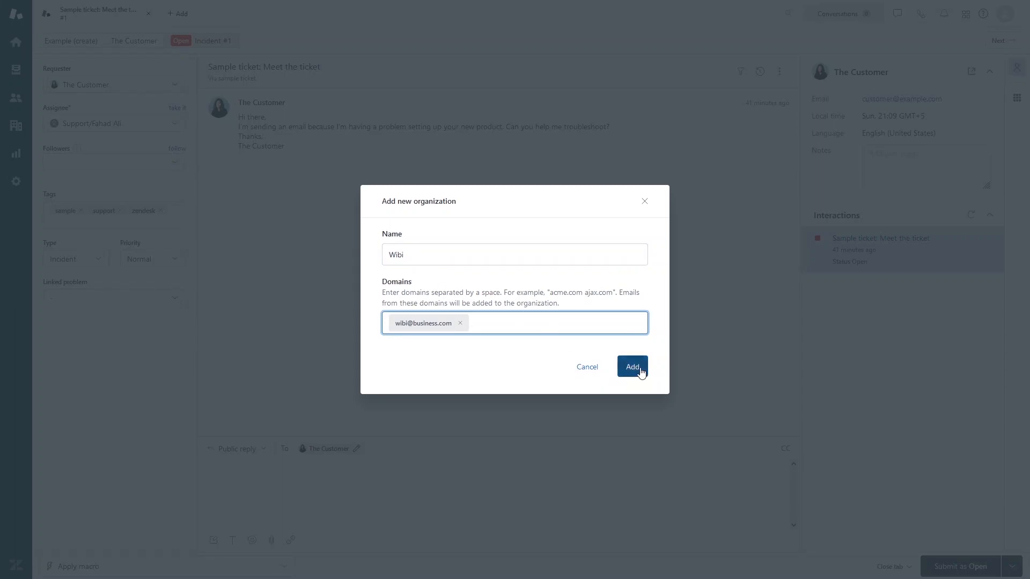
click(641, 372)
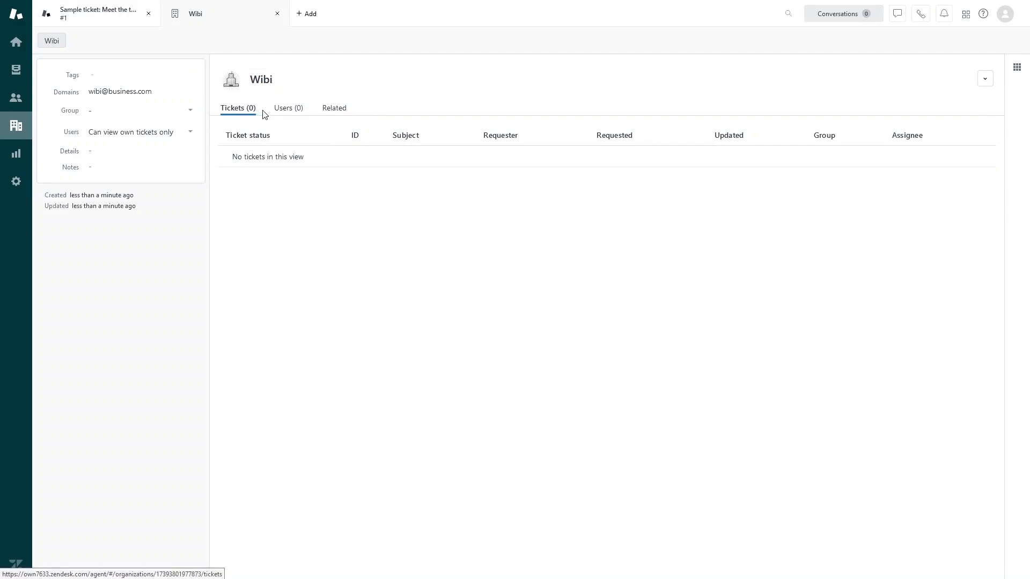
Step: Check the Wibi organization's Users and Related tabs and its actions menu
click(303, 110)
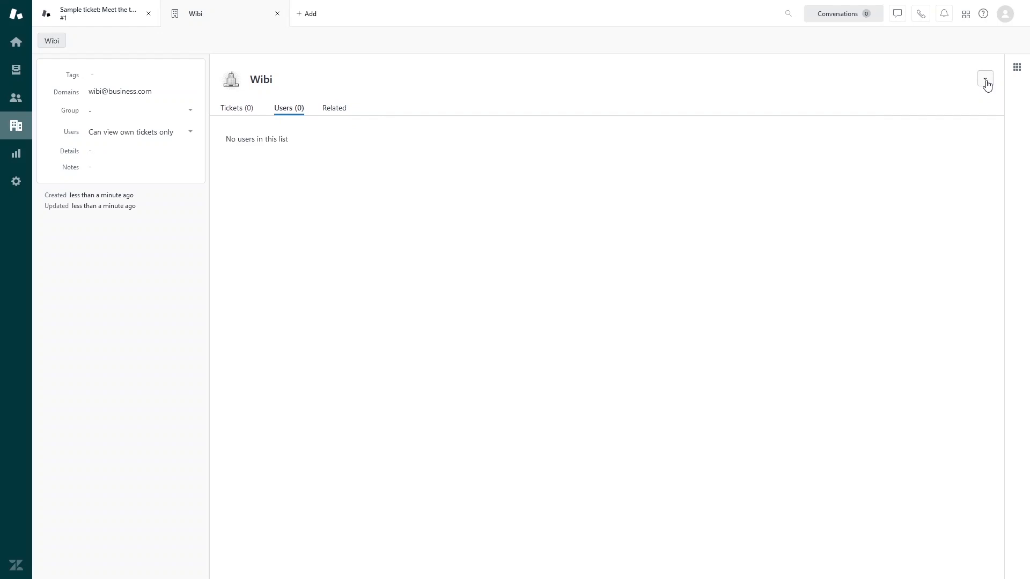
click(986, 80)
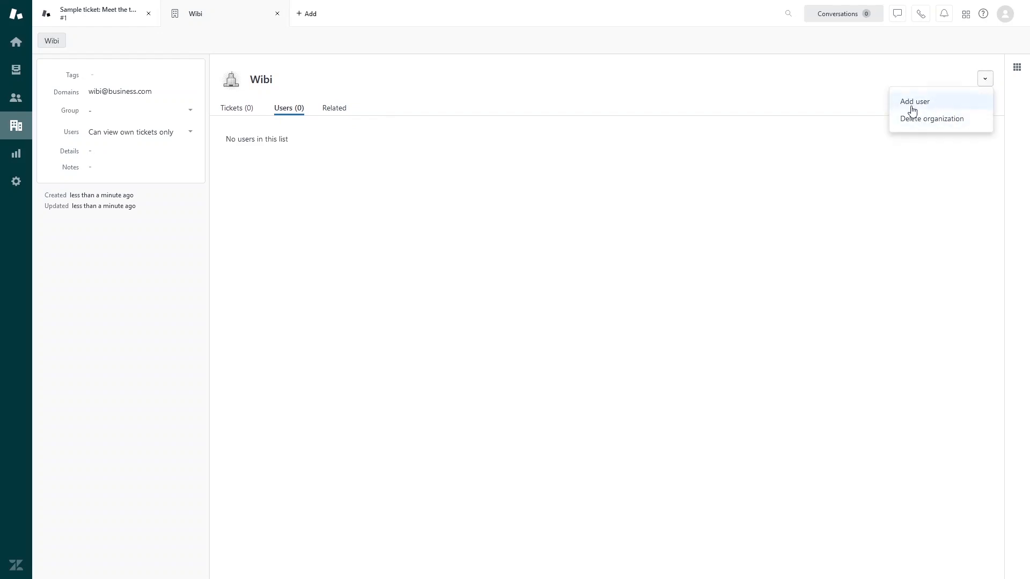
click(341, 107)
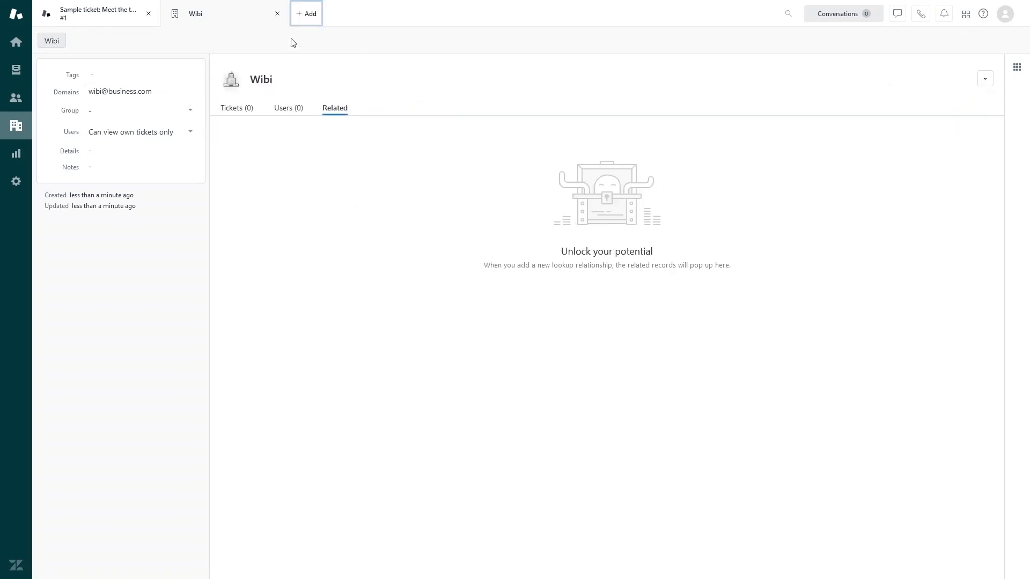
Step: Glance at the + Add choices, close them, and go to the Reporting section
click(304, 16)
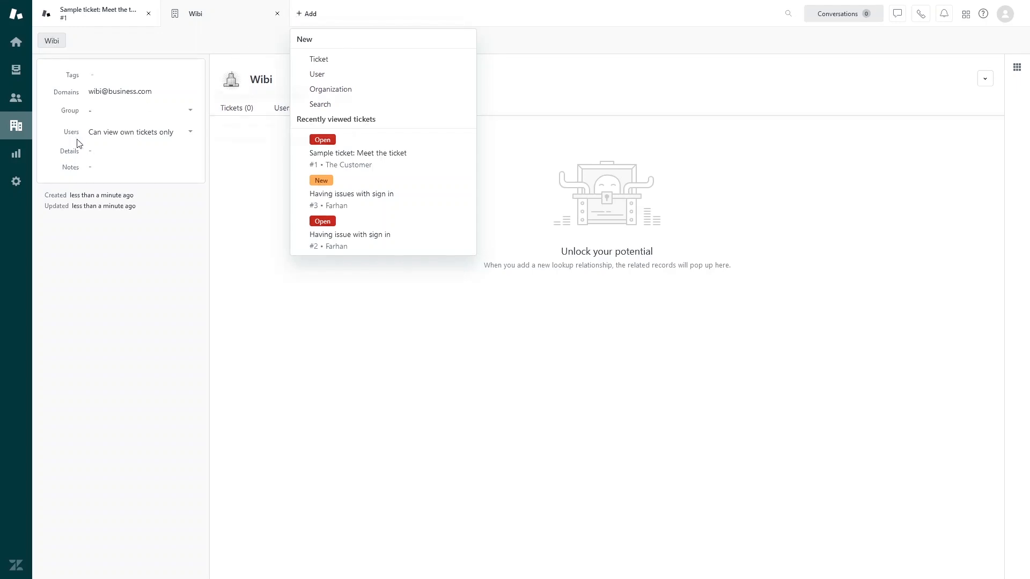
key(Escape)
click(16, 154)
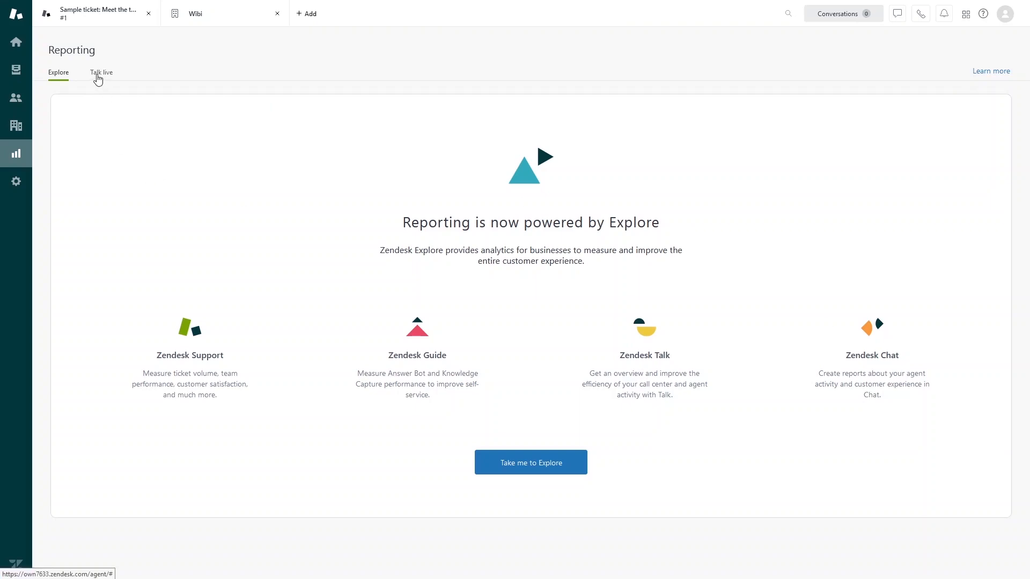
Step: Review the Talk live call statistics and agent activity, then open the Admin overview listing macros, triggers and views
click(97, 79)
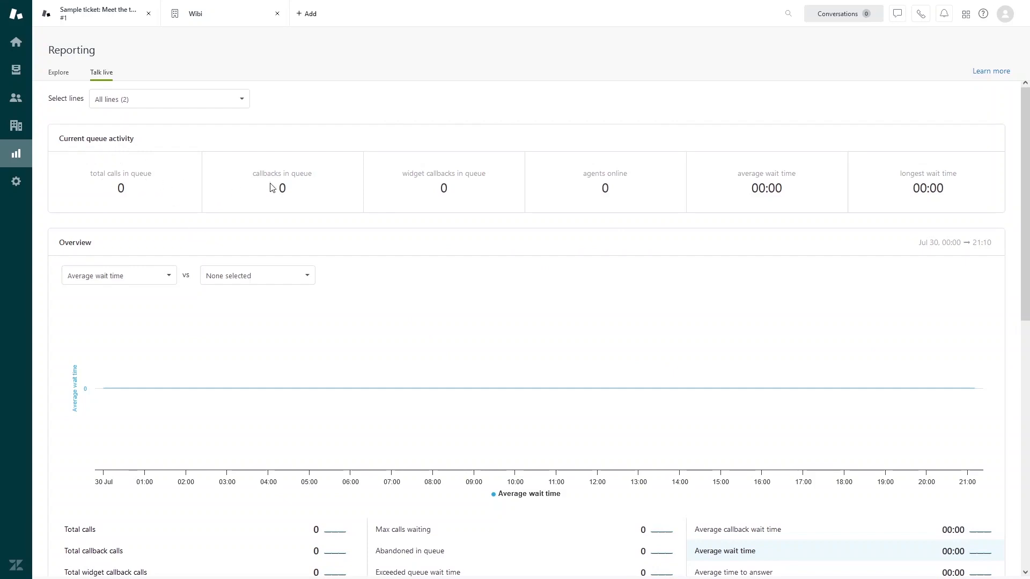
scroll(445, 209, down, 1)
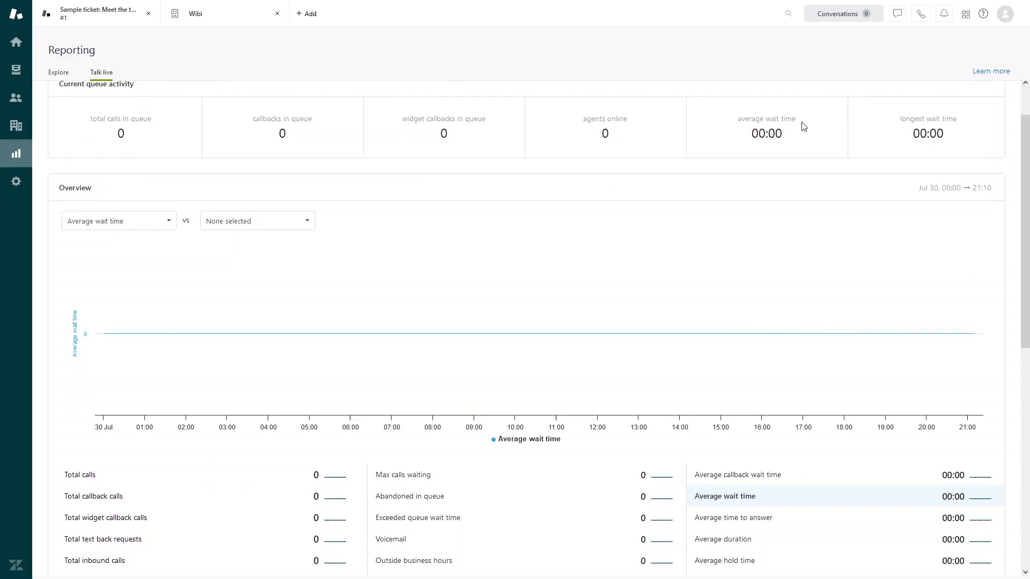
scroll(448, 223, down, 4)
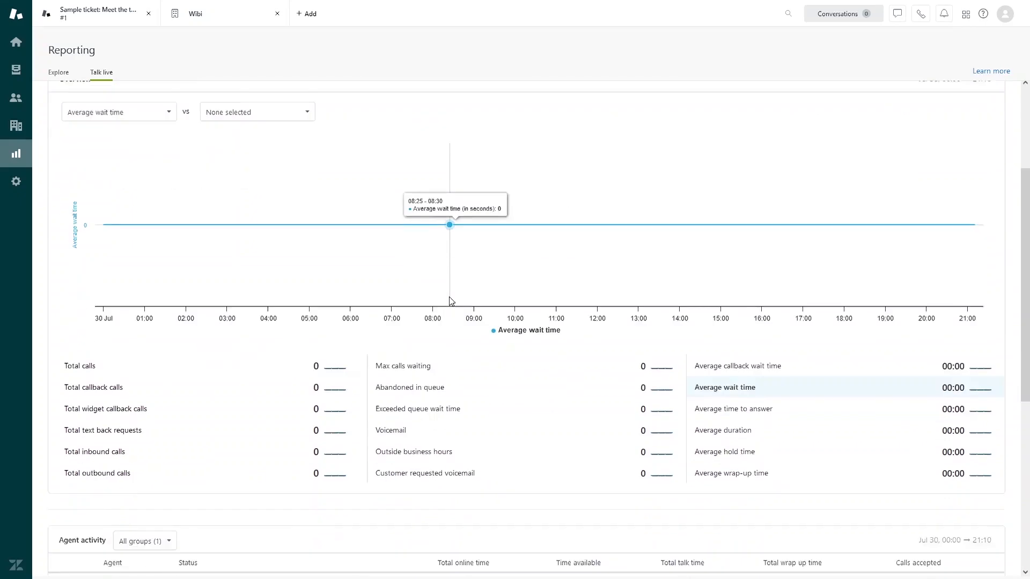
scroll(357, 276, up, 3)
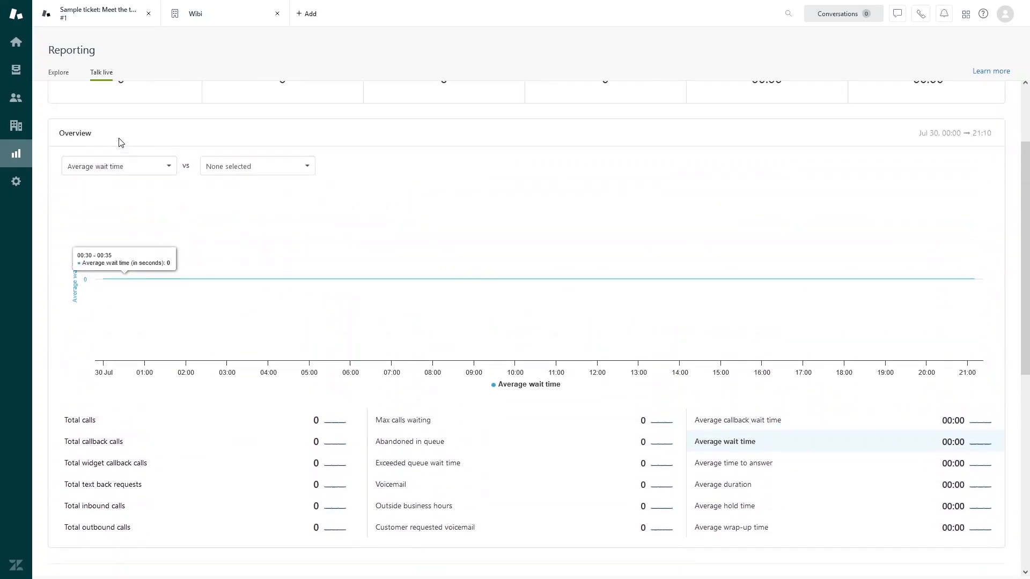
scroll(178, 327, down, 7)
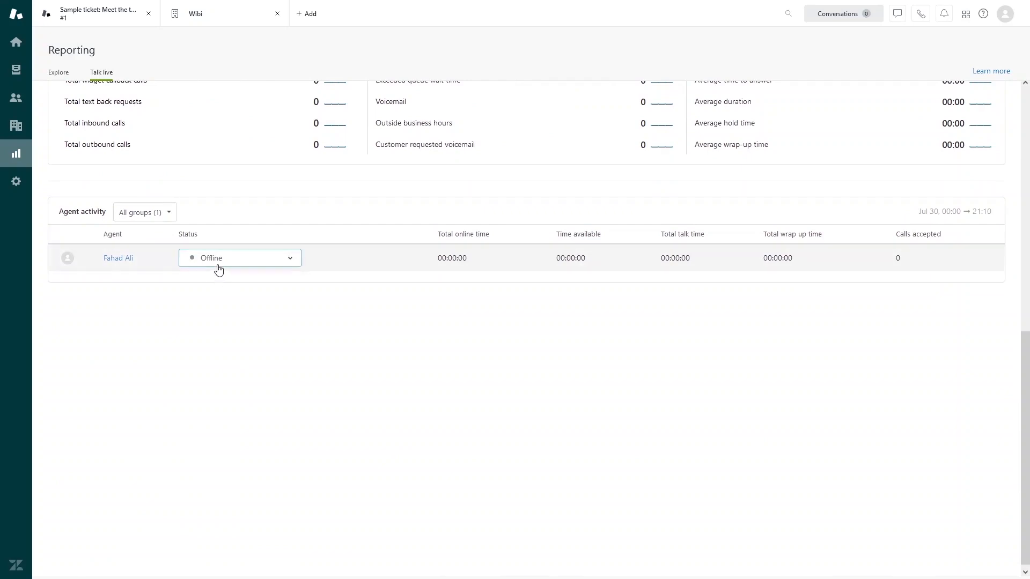
scroll(230, 279, up, 2)
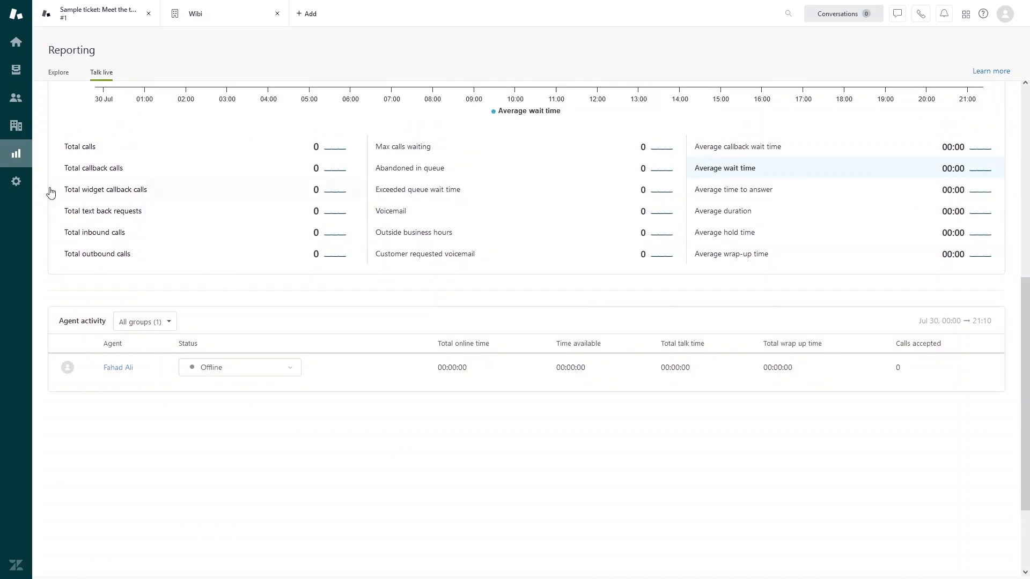
click(20, 185)
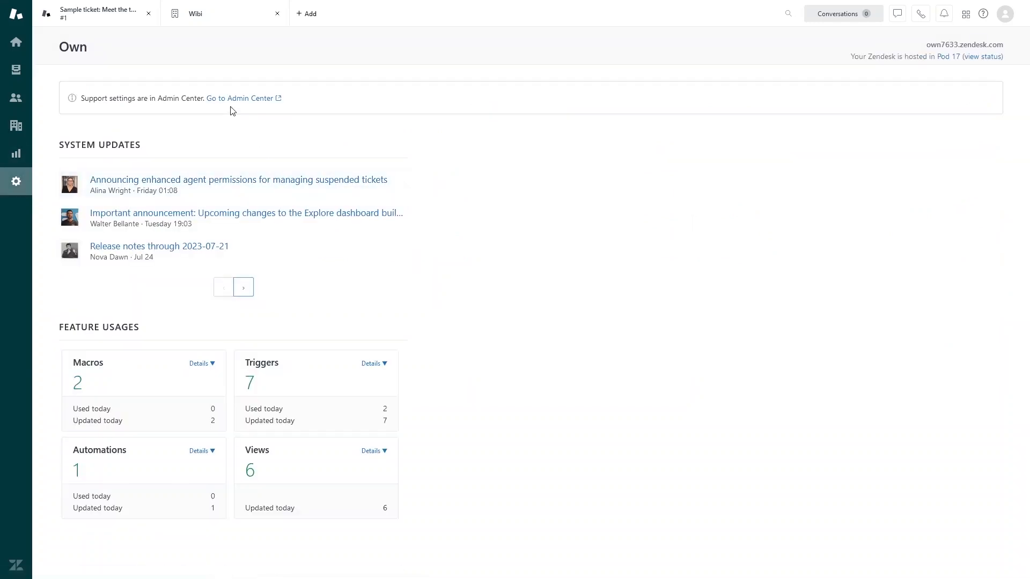
Step: Go from the Admin overview to the Admin Center home with Account, People, Channels and Workspaces
click(237, 98)
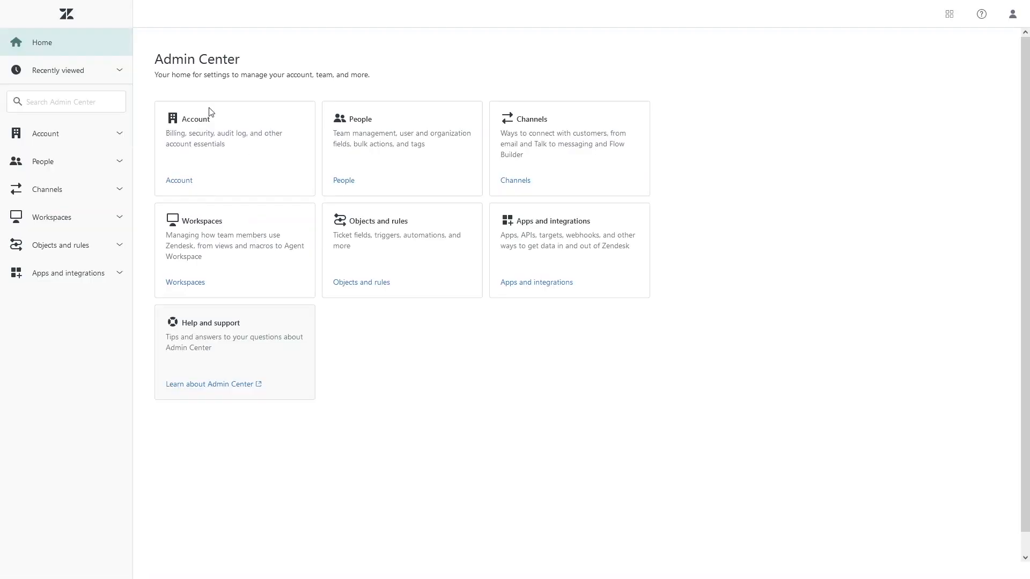